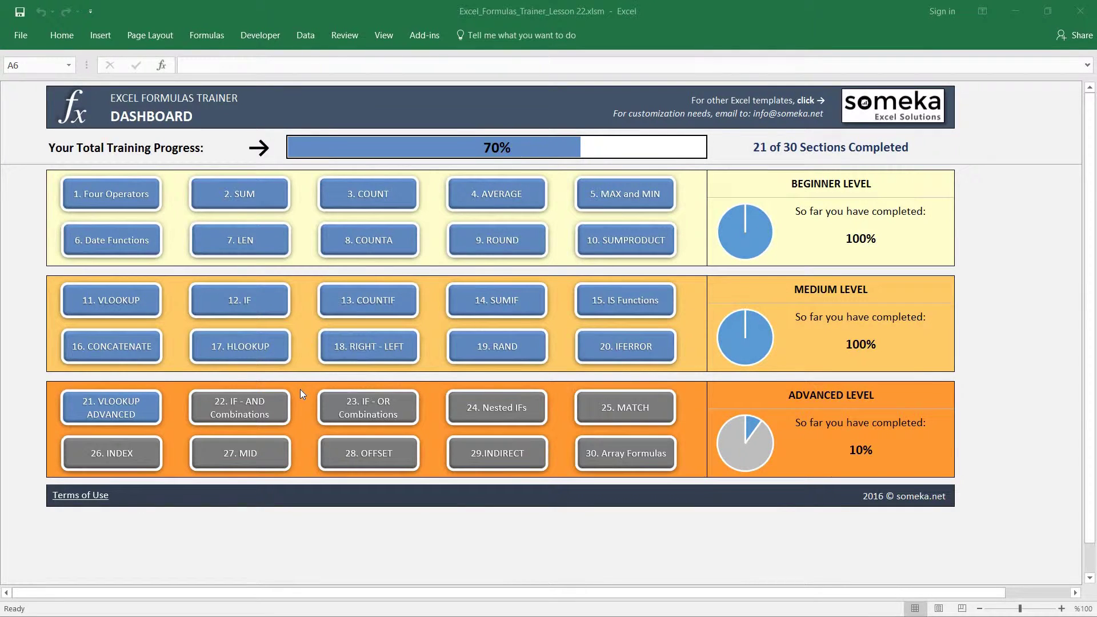
# - Open lesson 22, IF - AND Combinations, from the Formulas Trainer dashboard
pyautogui.click(251, 410)
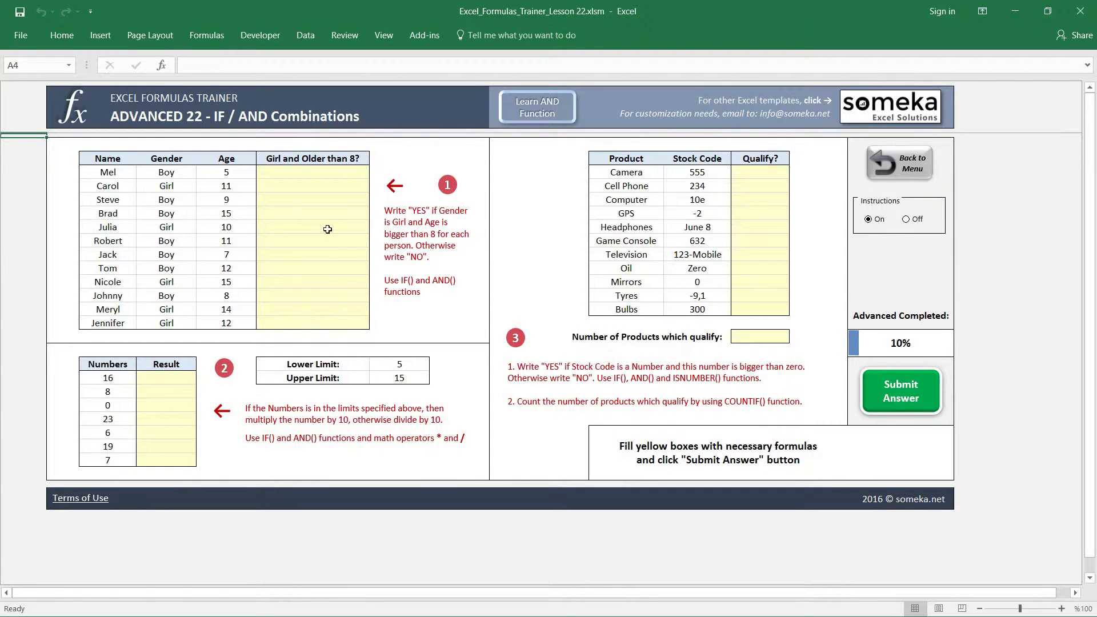
# - Enter =AND(E7<6;D7="Boy") in Mel's cell F7, which displays TRUE
pyautogui.click(307, 174)
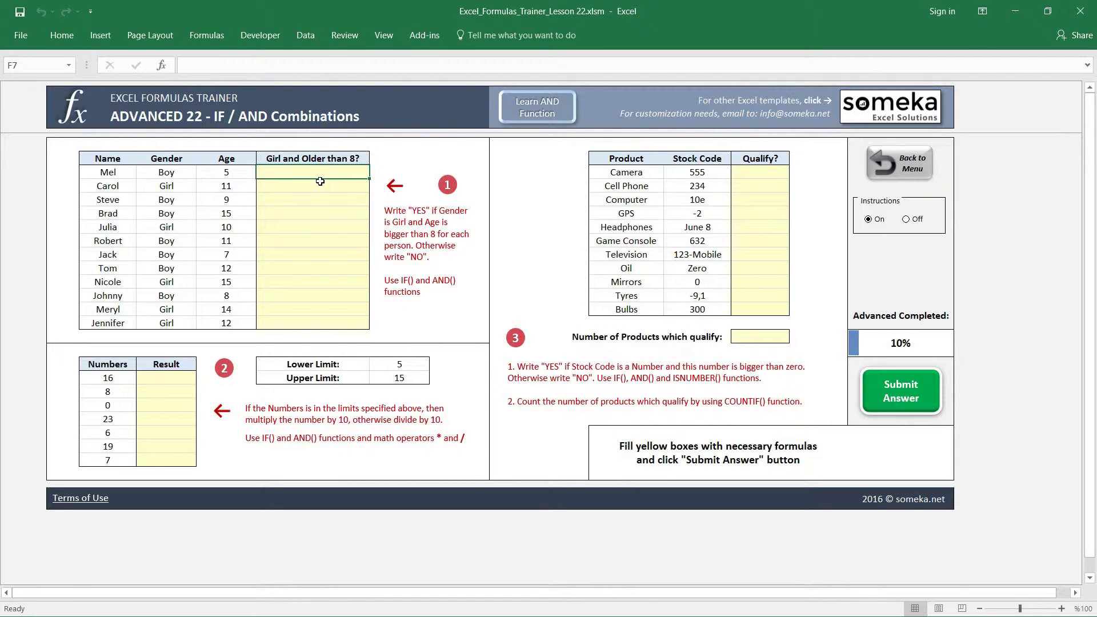
pyautogui.write('=AND')
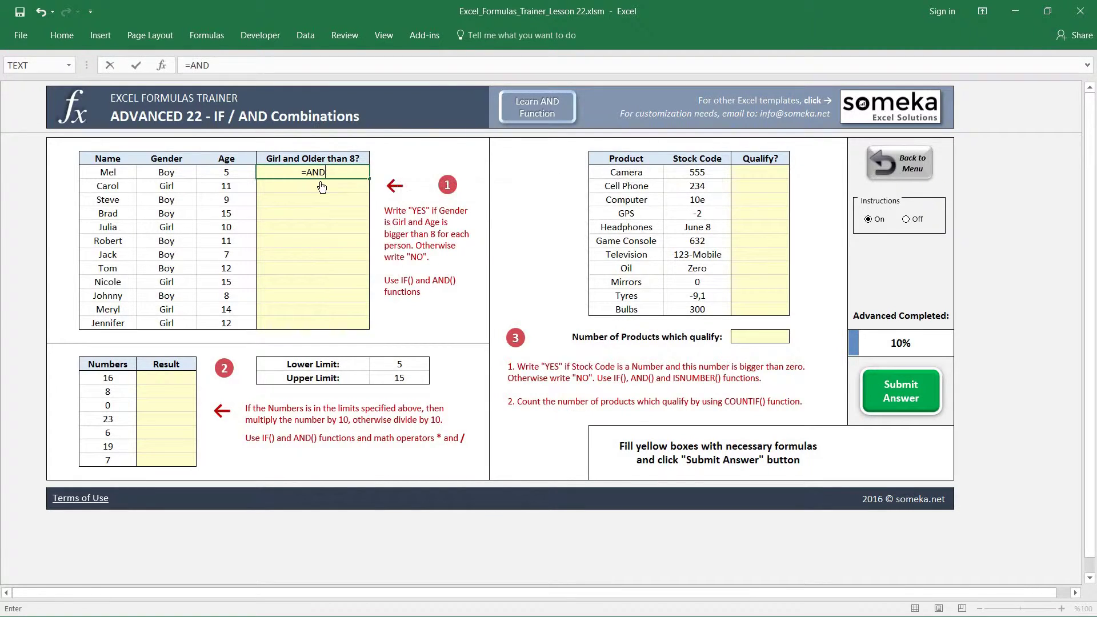
pyautogui.write('(')
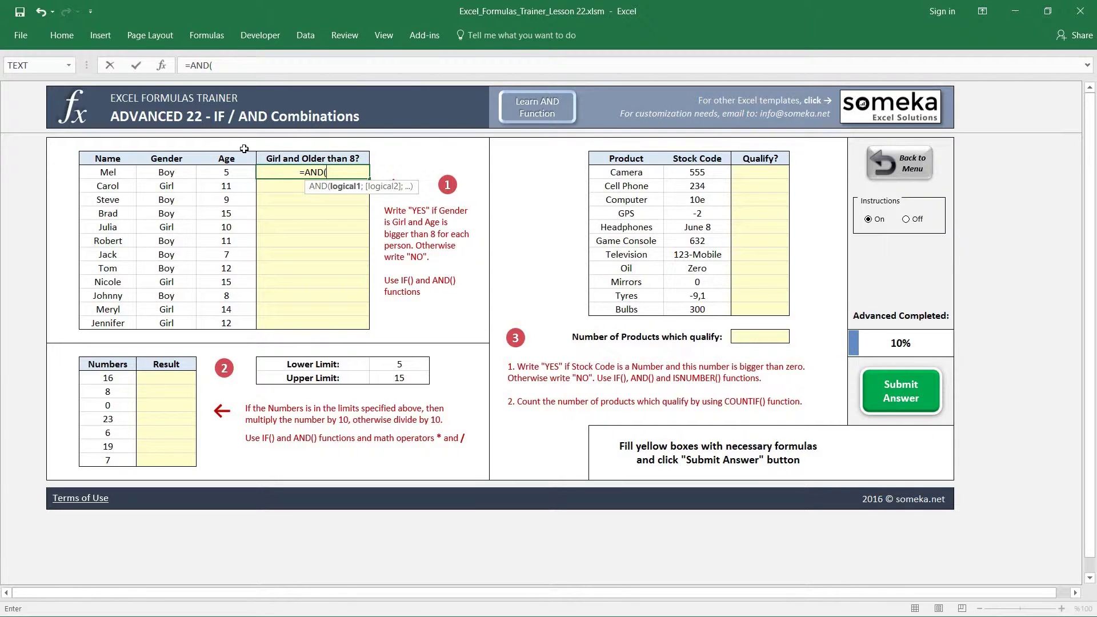
pyautogui.click(233, 175)
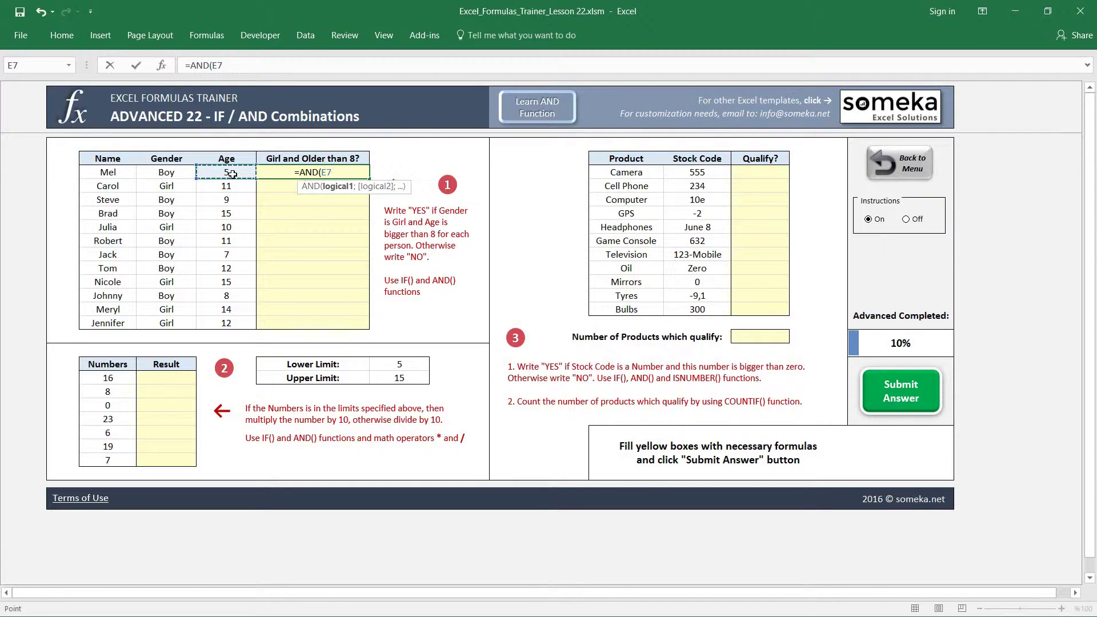
pyautogui.write('<6')
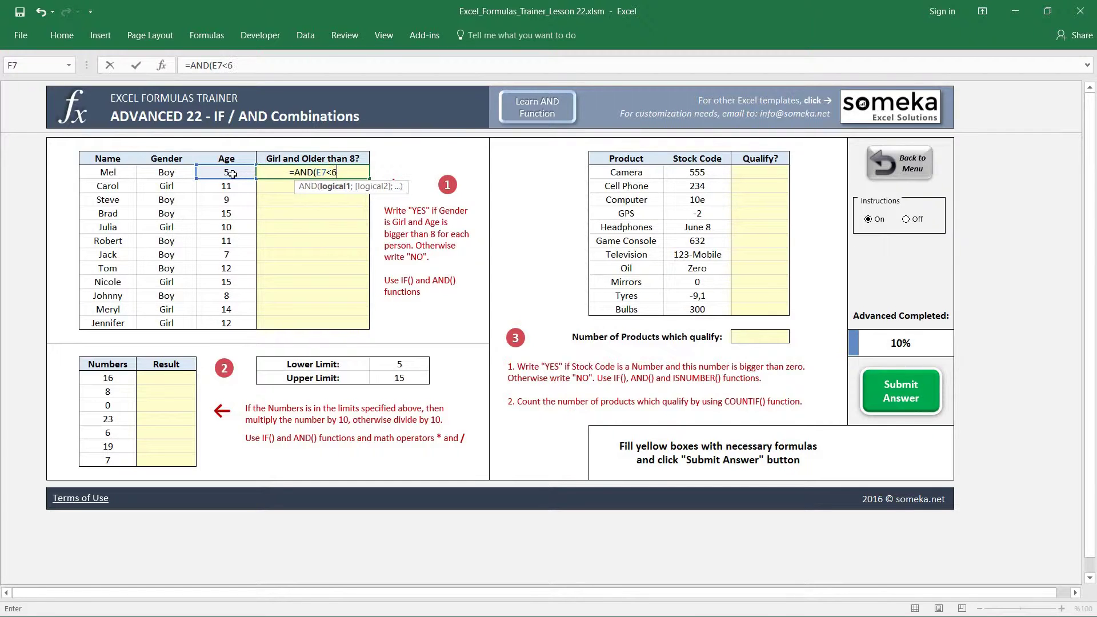
pyautogui.write(';')
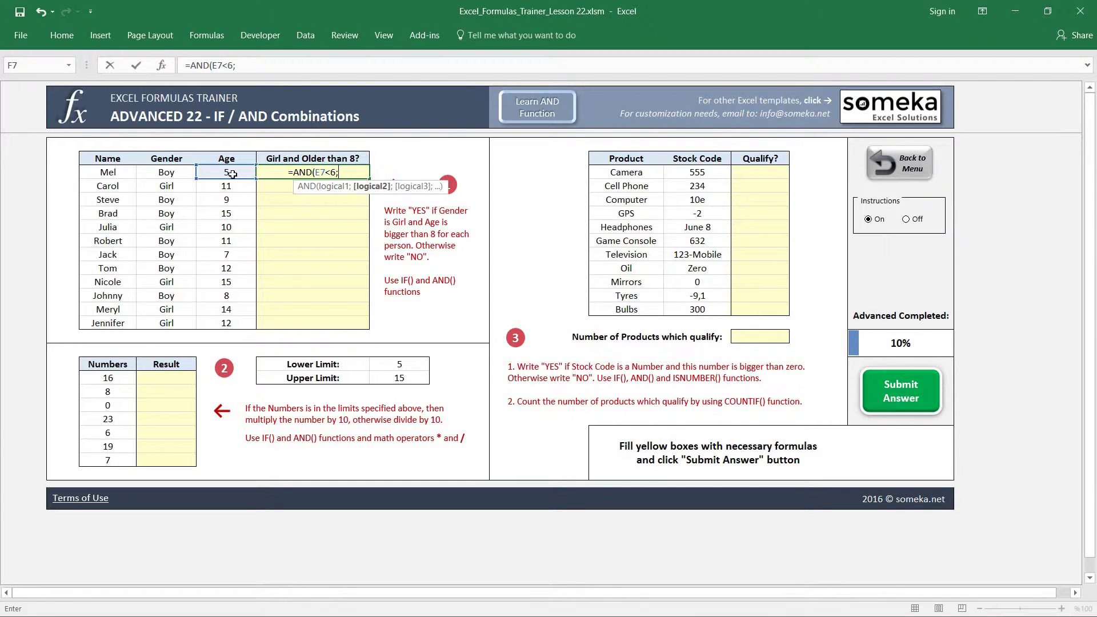
pyautogui.click(173, 174)
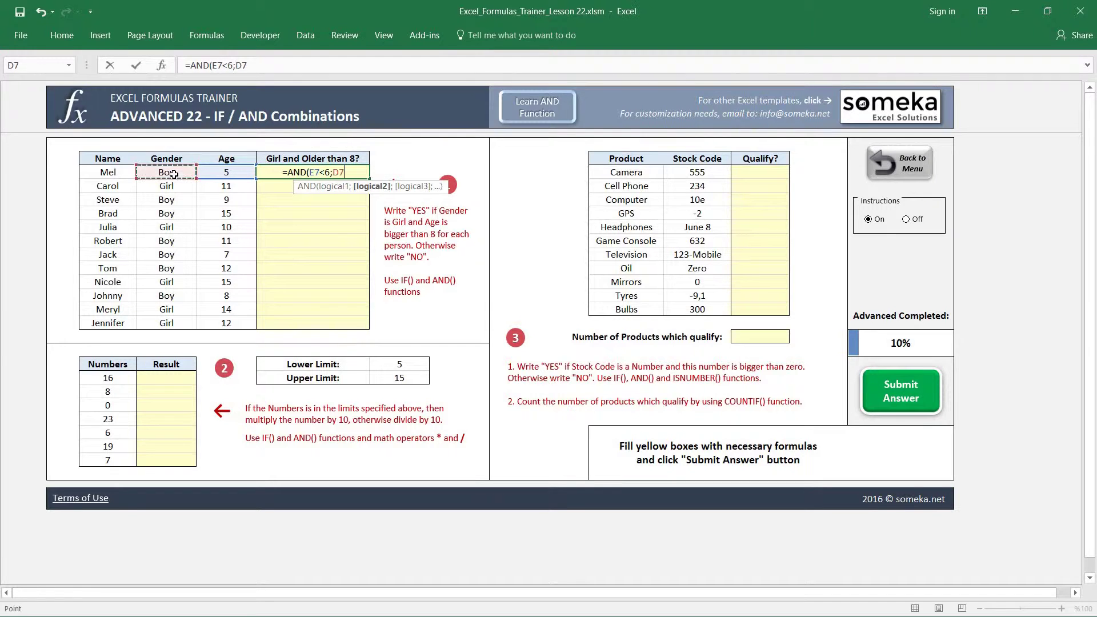
pyautogui.write('="B')
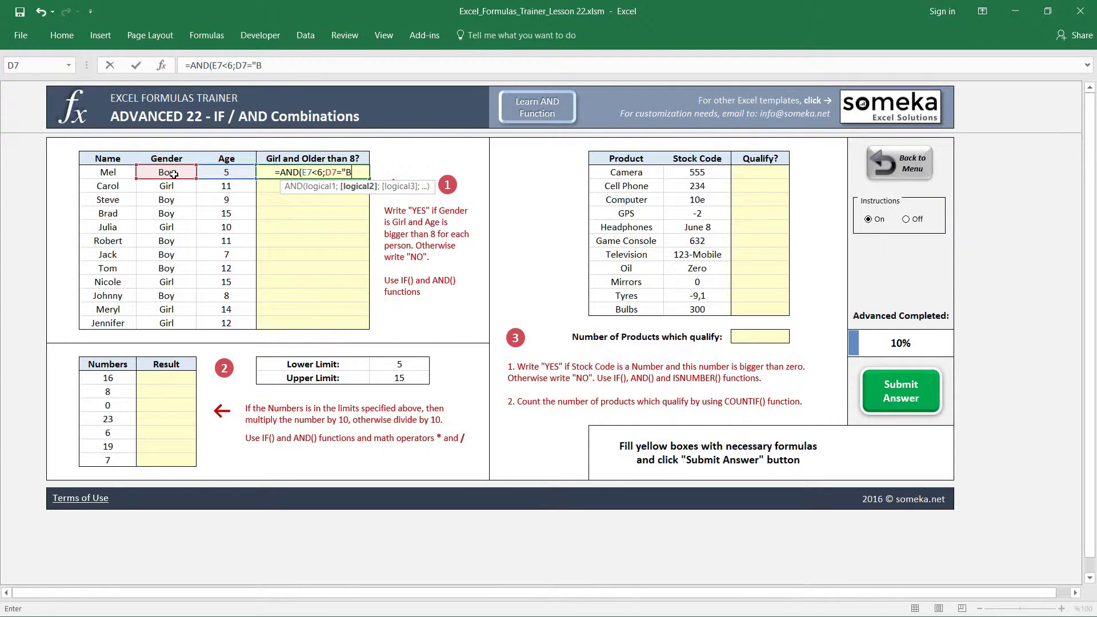
pyautogui.write('oy"')
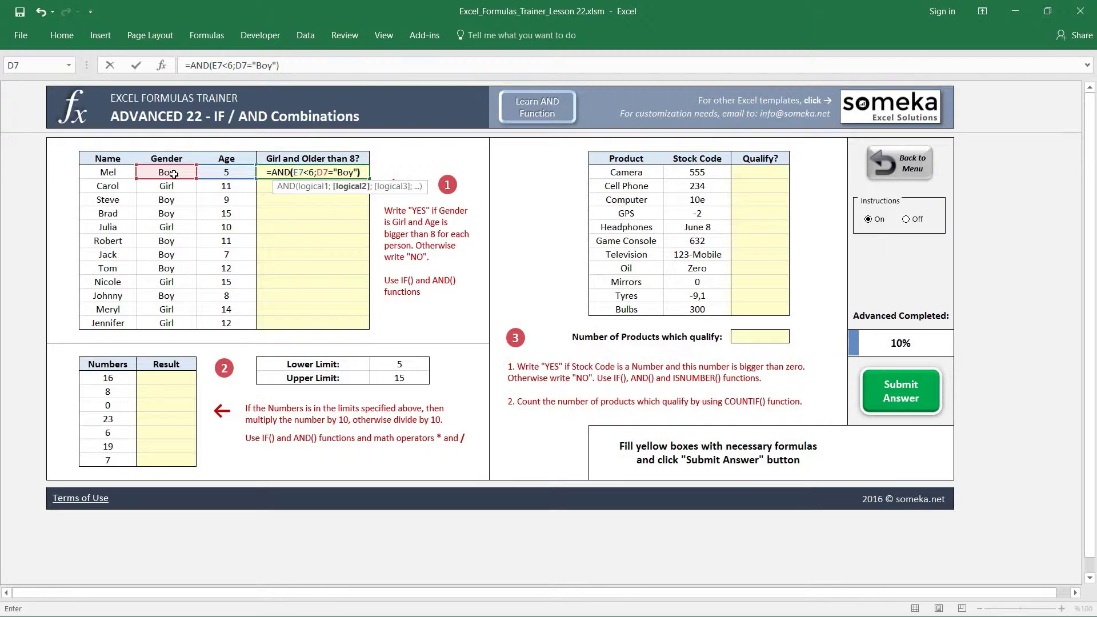
pyautogui.write(')')
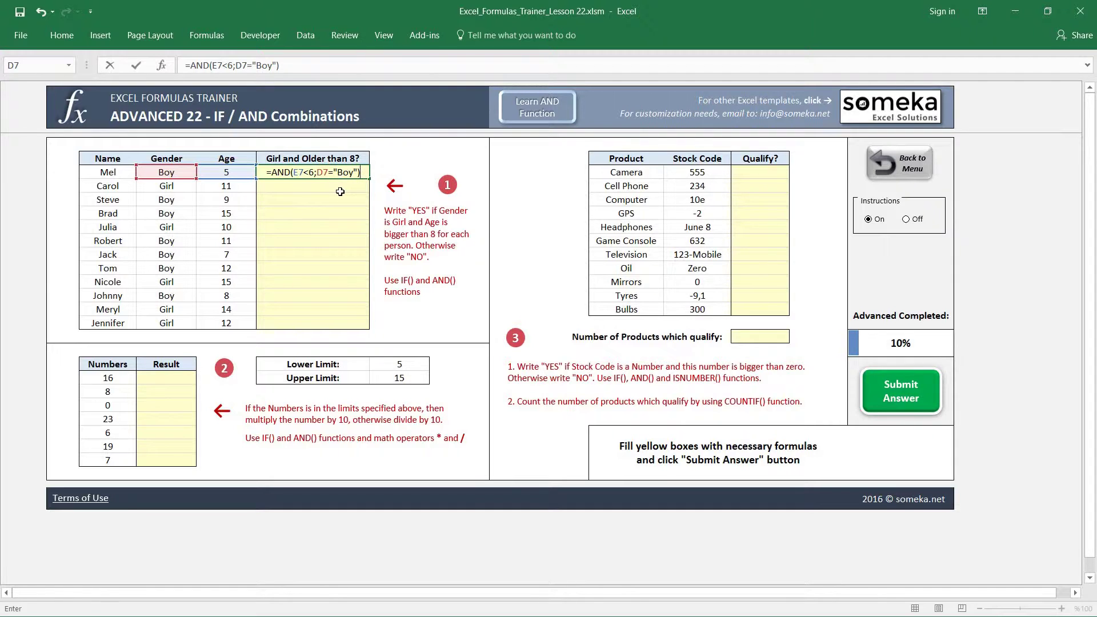
pyautogui.hotkey('ctrl', 'Return')
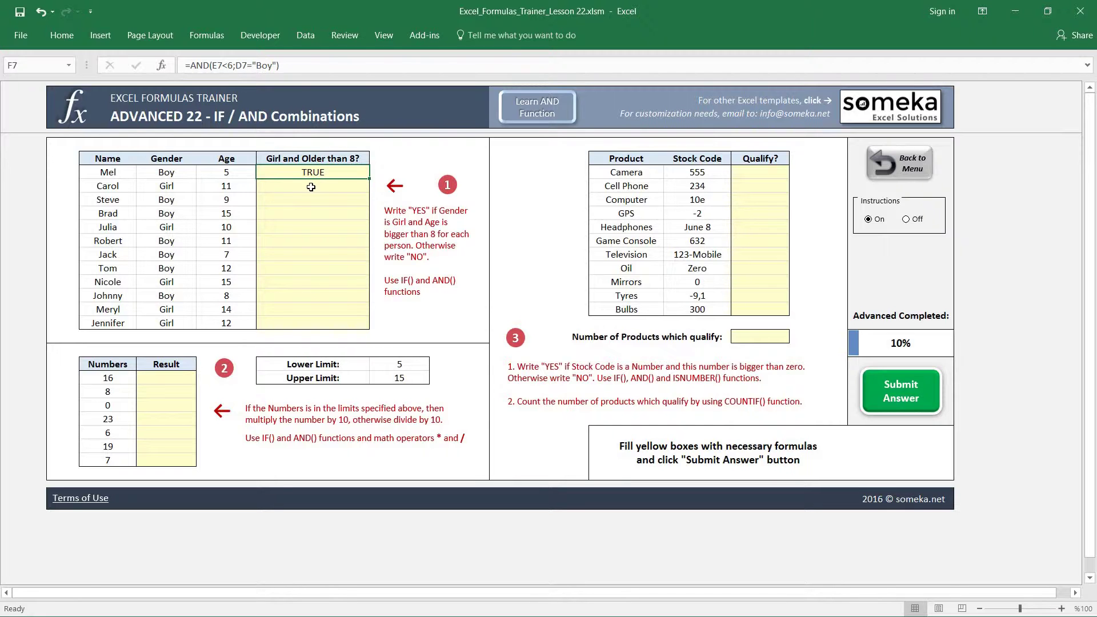
# - Delete the test formula from F7, review the ages in E7:E16, and reselect F7
pyautogui.press('Delete')
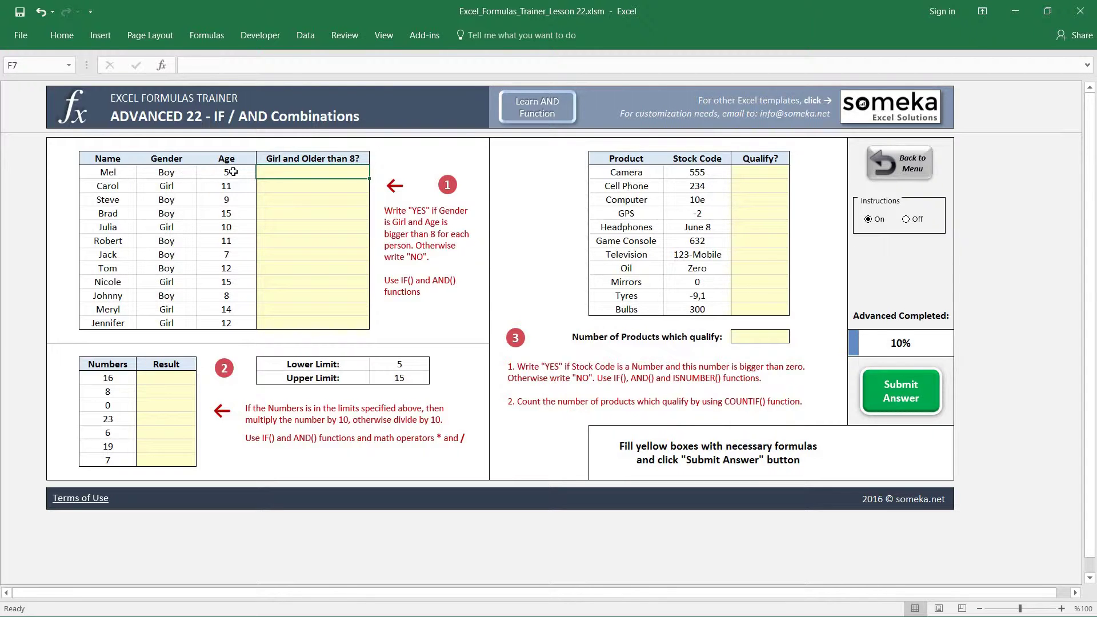
pyautogui.moveTo(229, 172); pyautogui.dragTo(229, 295)
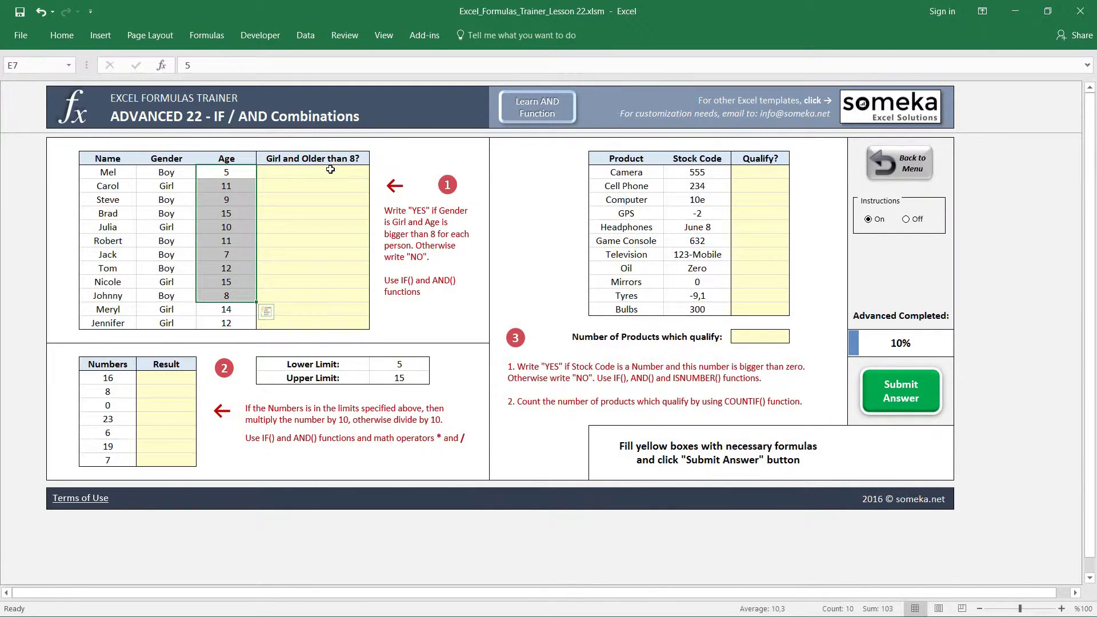
pyautogui.click(330, 169)
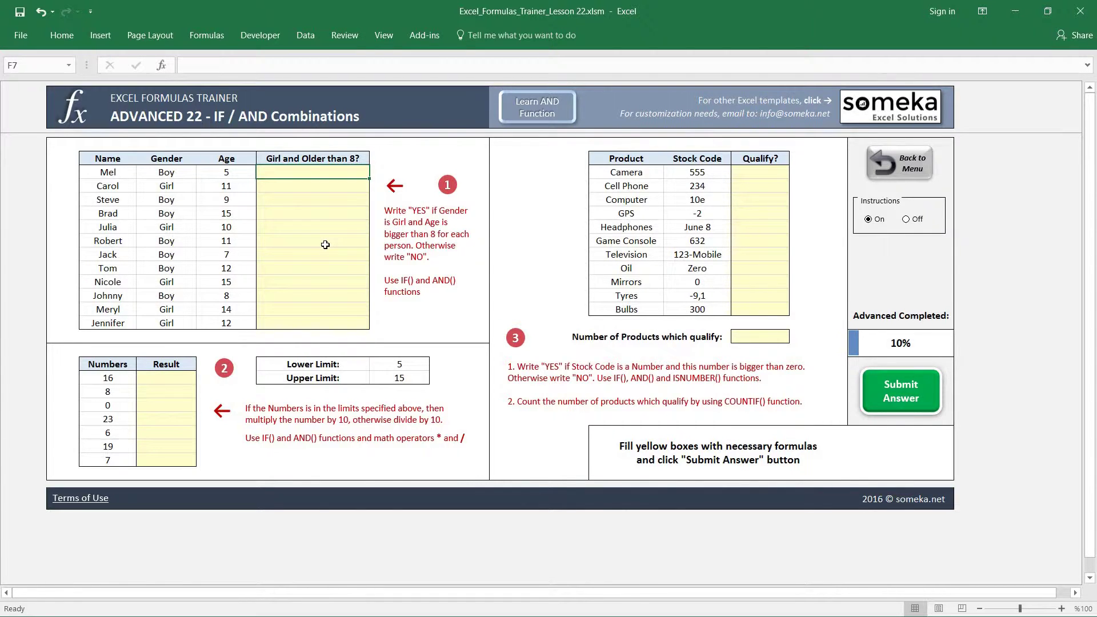
# - Enter =IF(AND(D7="Girl";E7>8);"YES";"NO") in F7, returning NO for Mel
pyautogui.write('=')
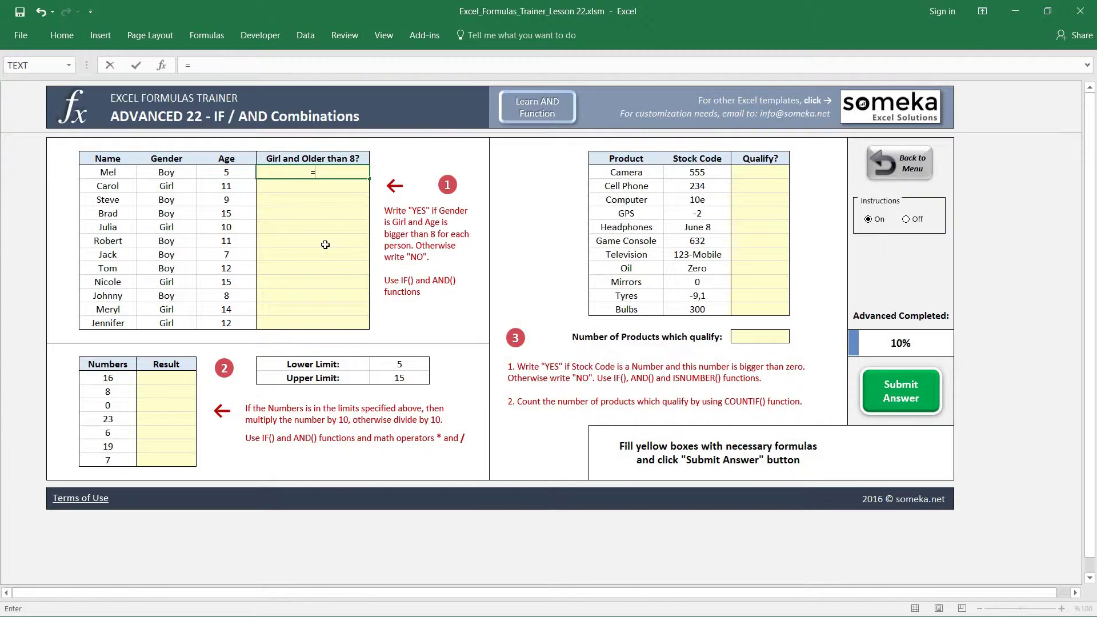
pyautogui.write('IF(')
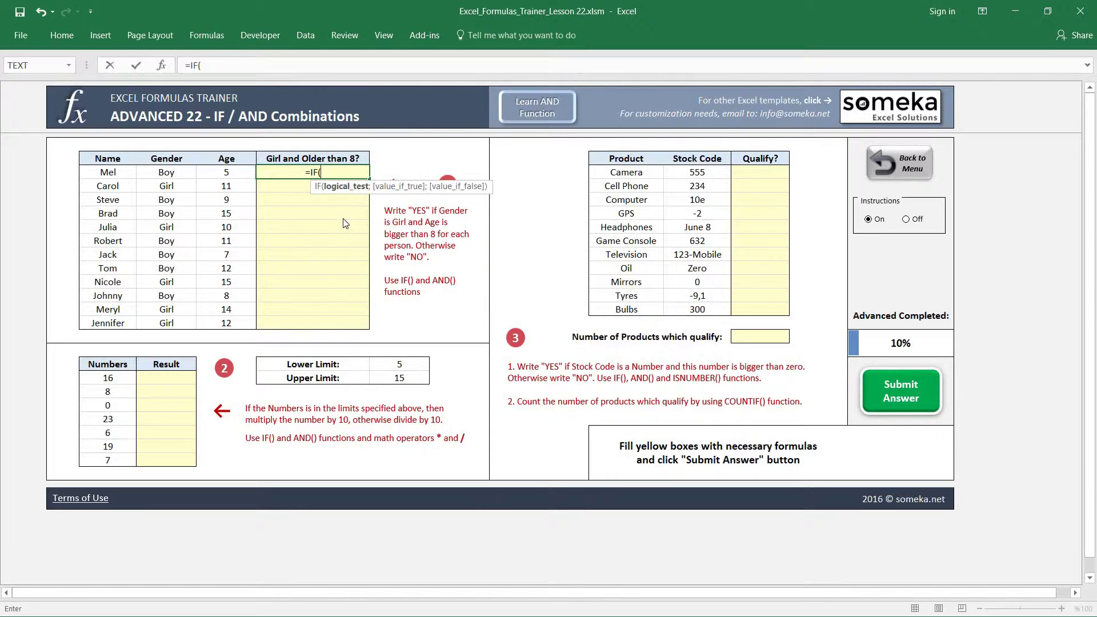
pyautogui.write('AND(')
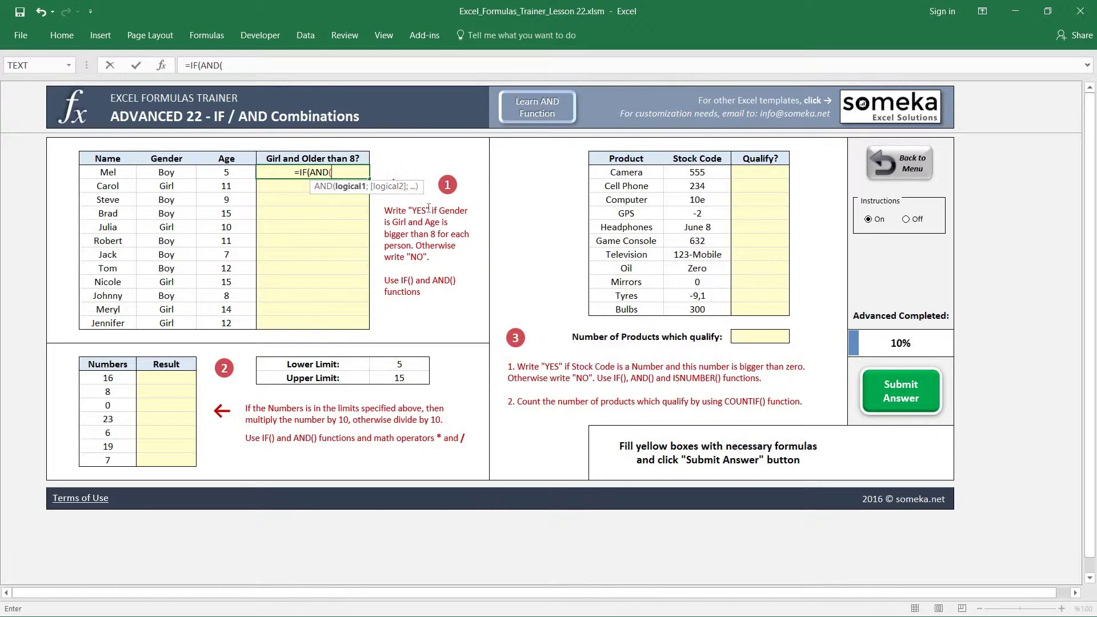
pyautogui.click(176, 174)
pyautogui.write('=')
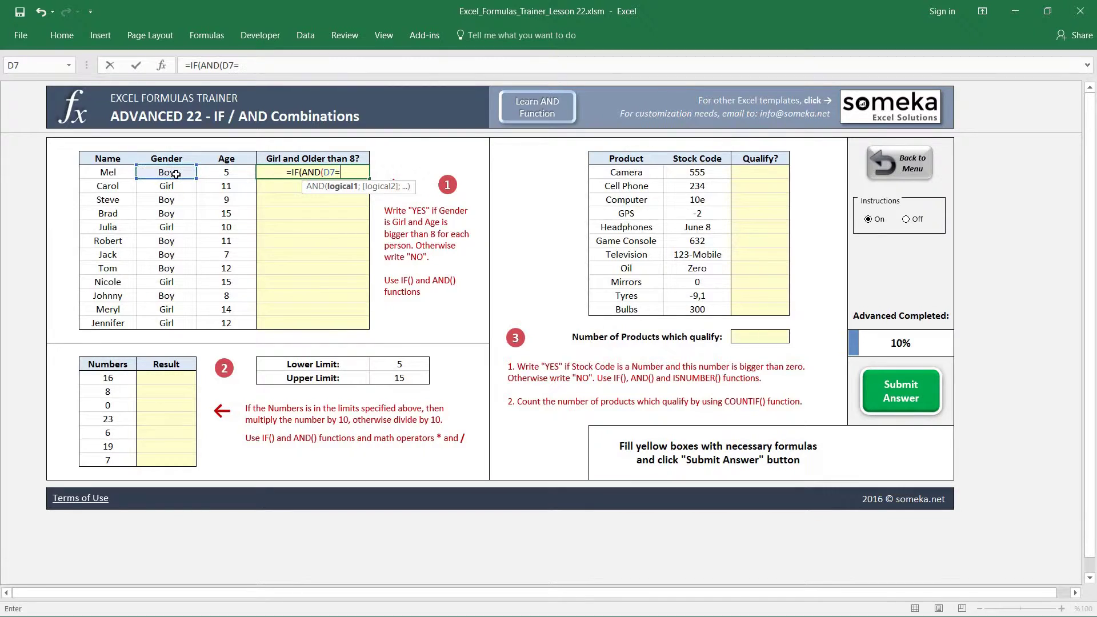
pyautogui.write('"Girl"')
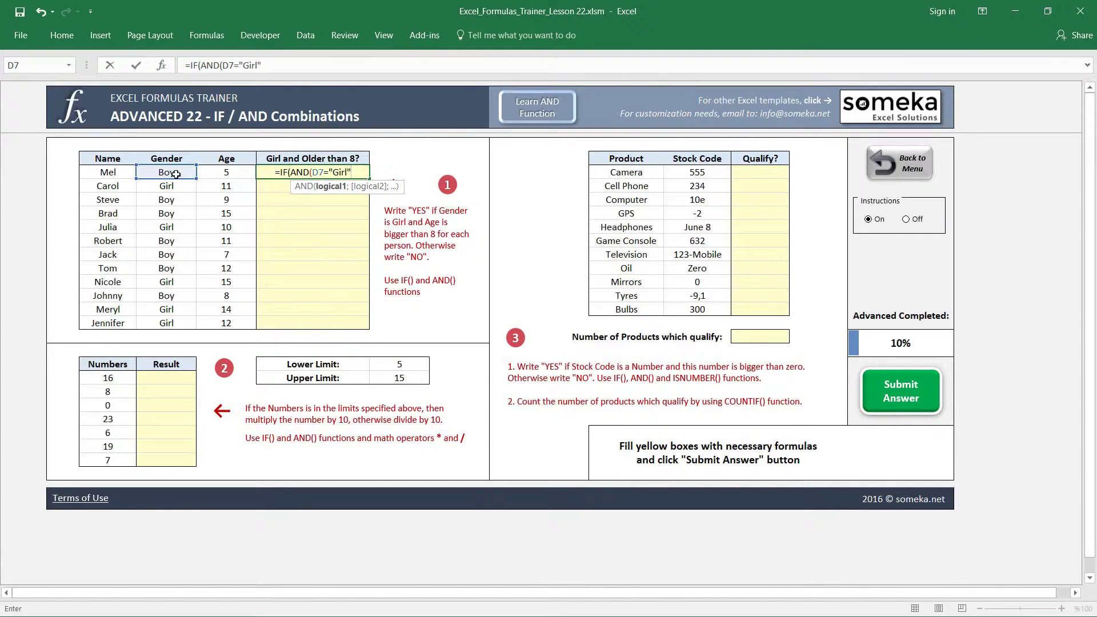
pyautogui.write(';')
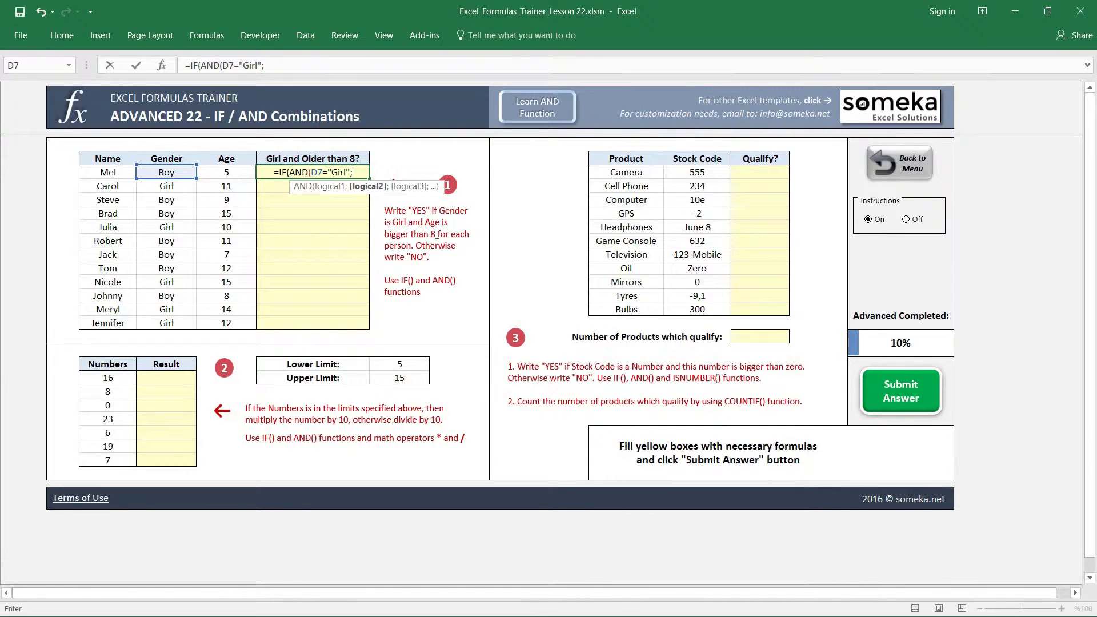
pyautogui.click(228, 170)
pyautogui.write('>')
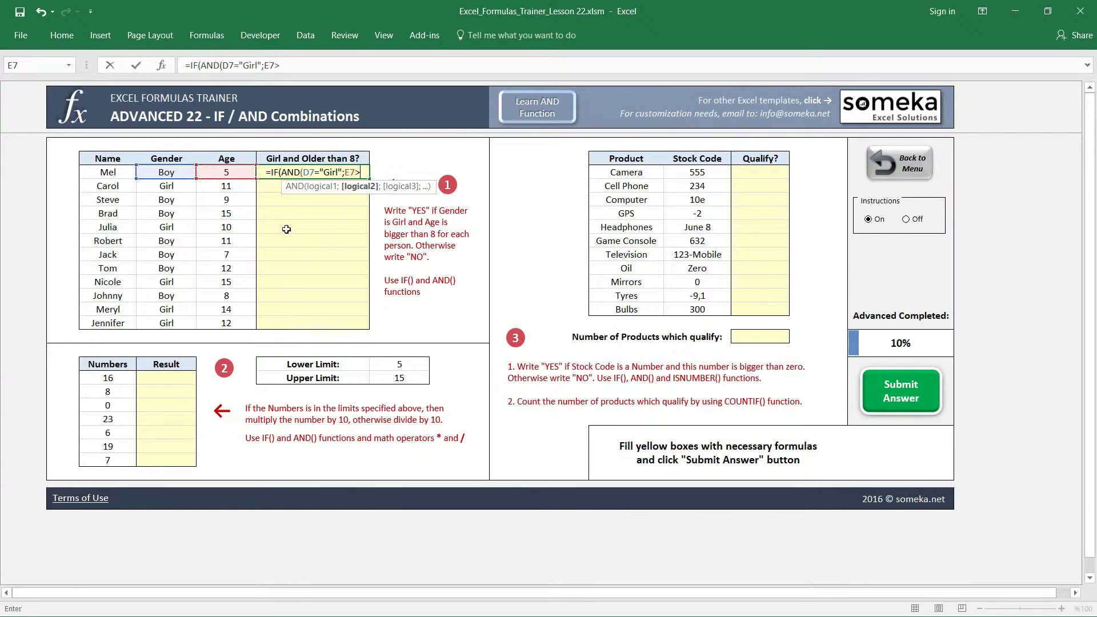
pyautogui.write('8')
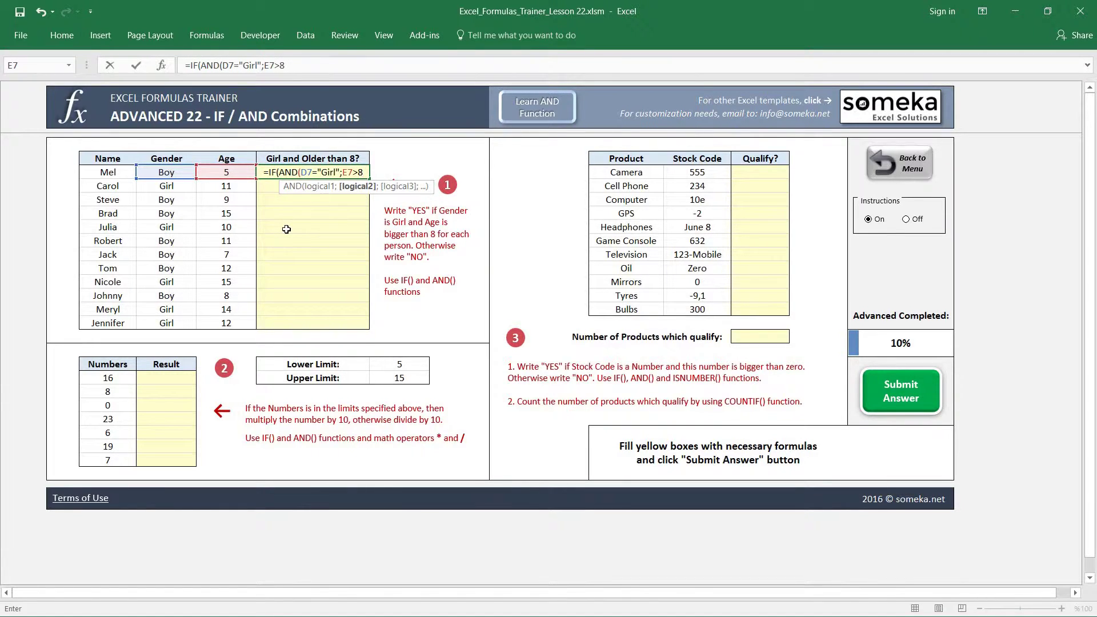
pyautogui.write(')')
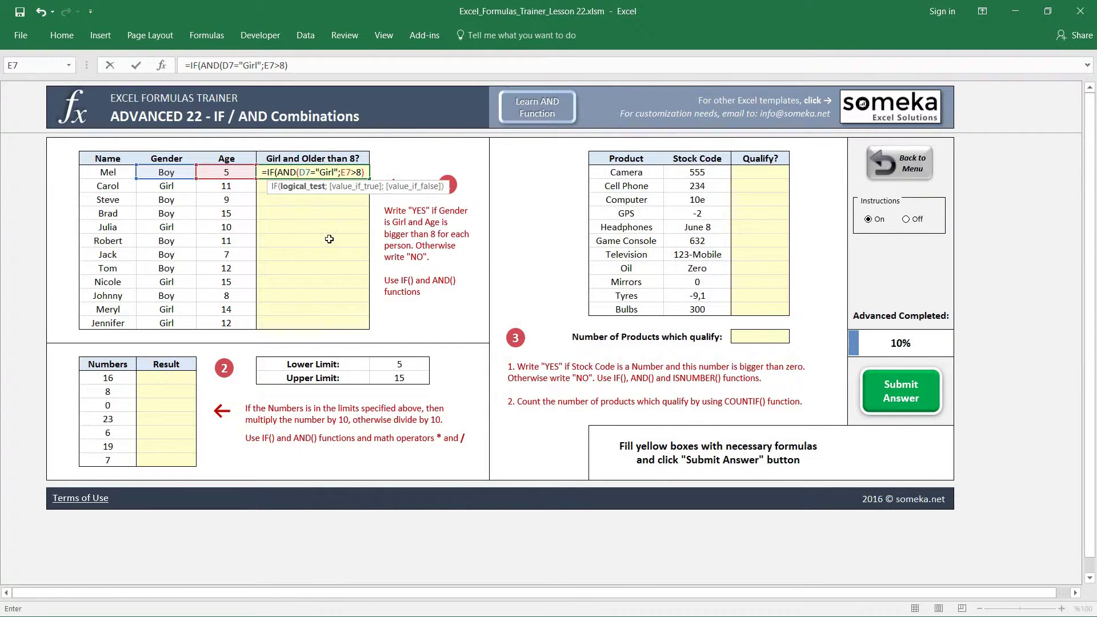
pyautogui.write(';')
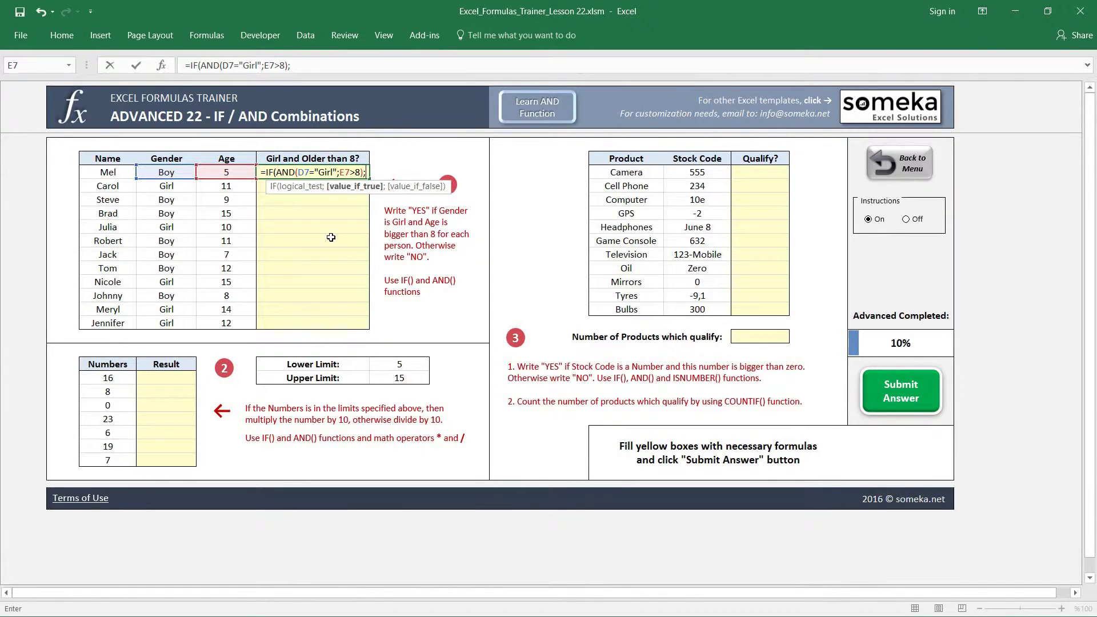
pyautogui.write('"')
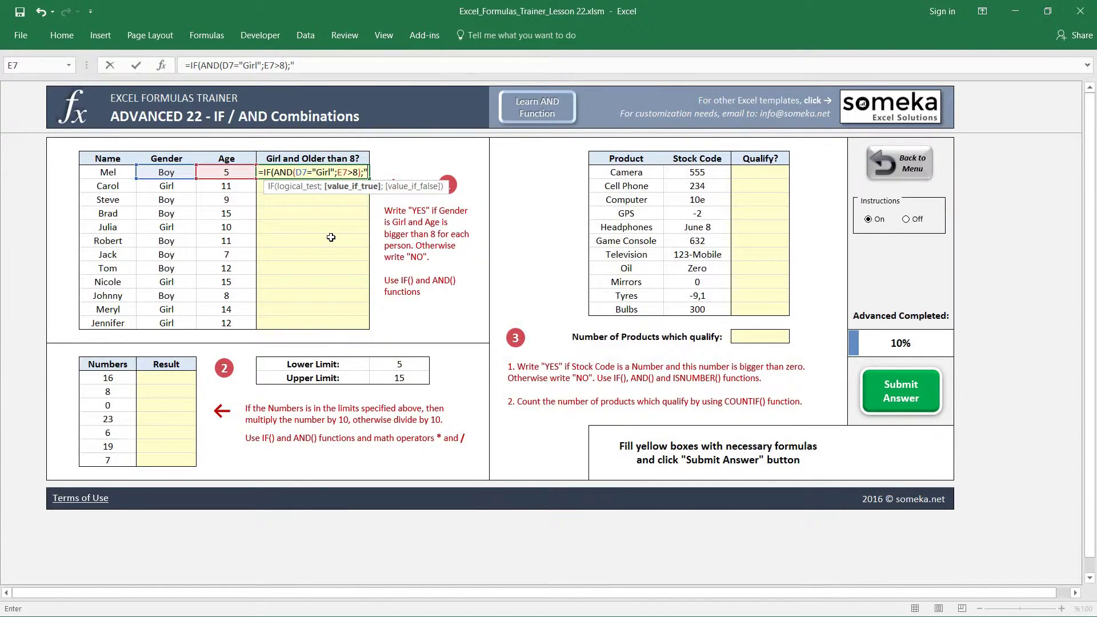
pyautogui.write('YES"')
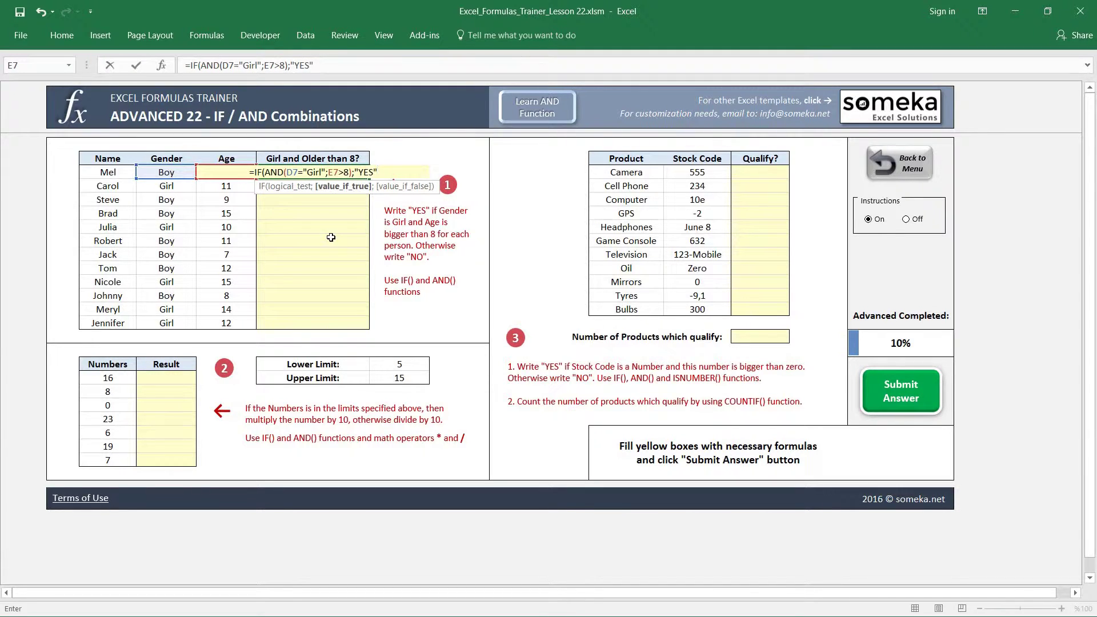
pyautogui.write(';"')
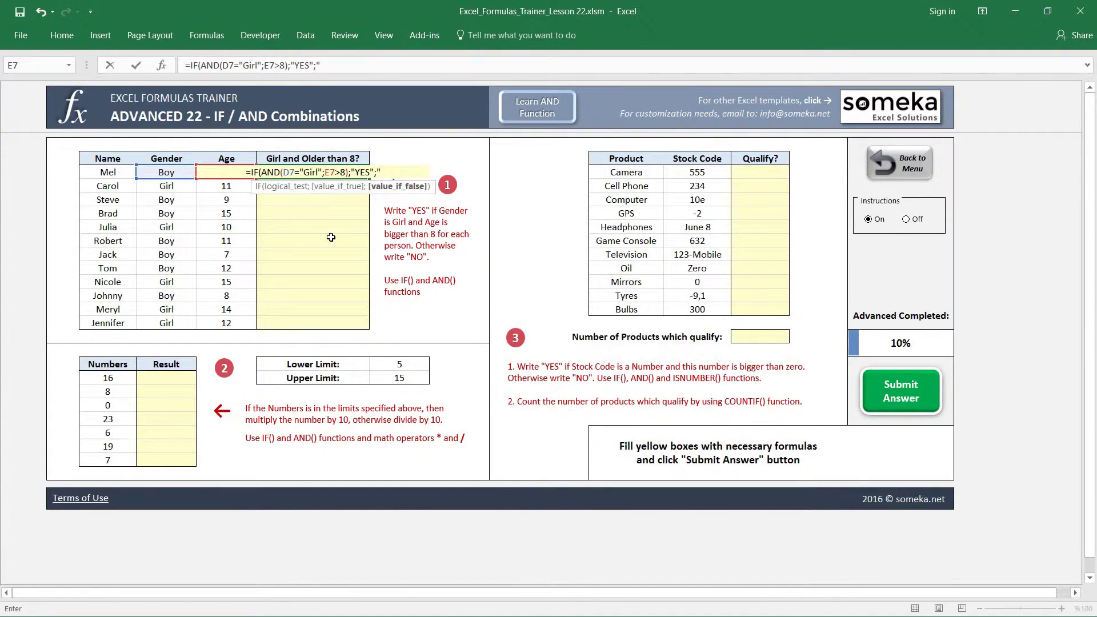
pyautogui.write('NO"')
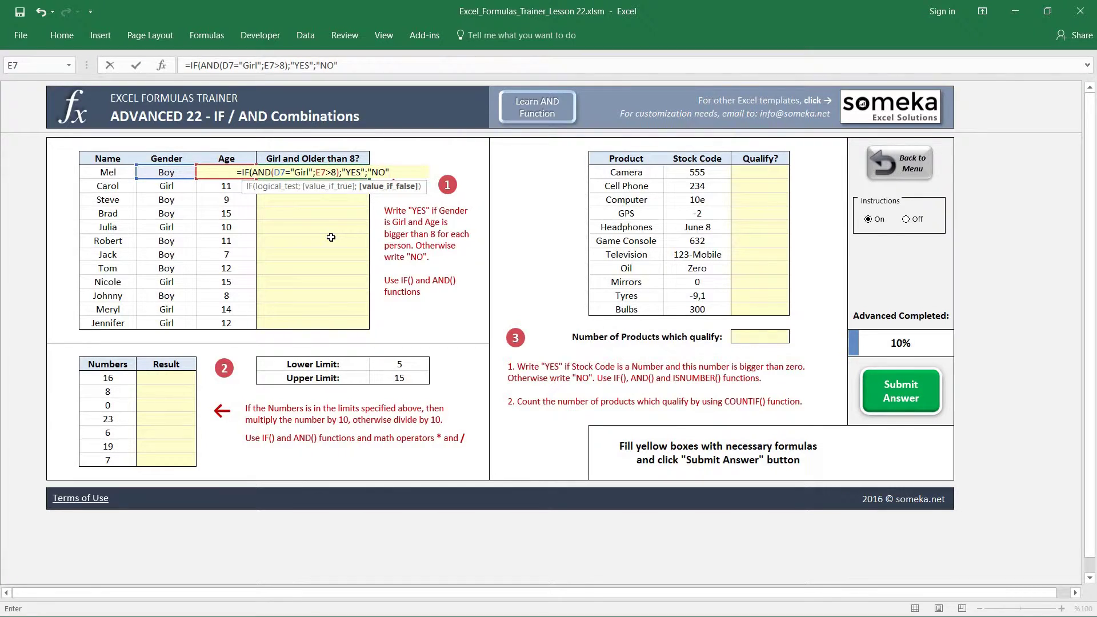
pyautogui.write(')')
pyautogui.hotkey('ctrl', 'Return')
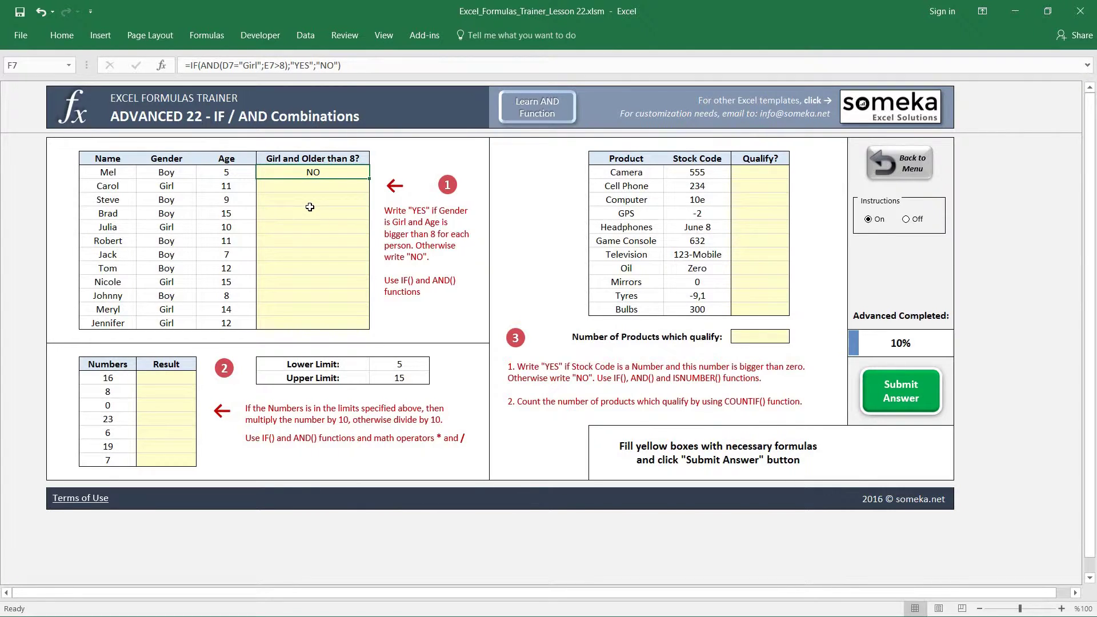
# - Copy F7 and paste only its formula into F8:F19
pyautogui.hotkey('ctrl', 'c')
pyautogui.press('Down')
pyautogui.hotkey('shift', 'Down')
pyautogui.hotkey('shift', 'Down')
pyautogui.hotkey('shift', 'Down')
pyautogui.hotkey('shift', 'Down')
pyautogui.hotkey('shift', 'Down')
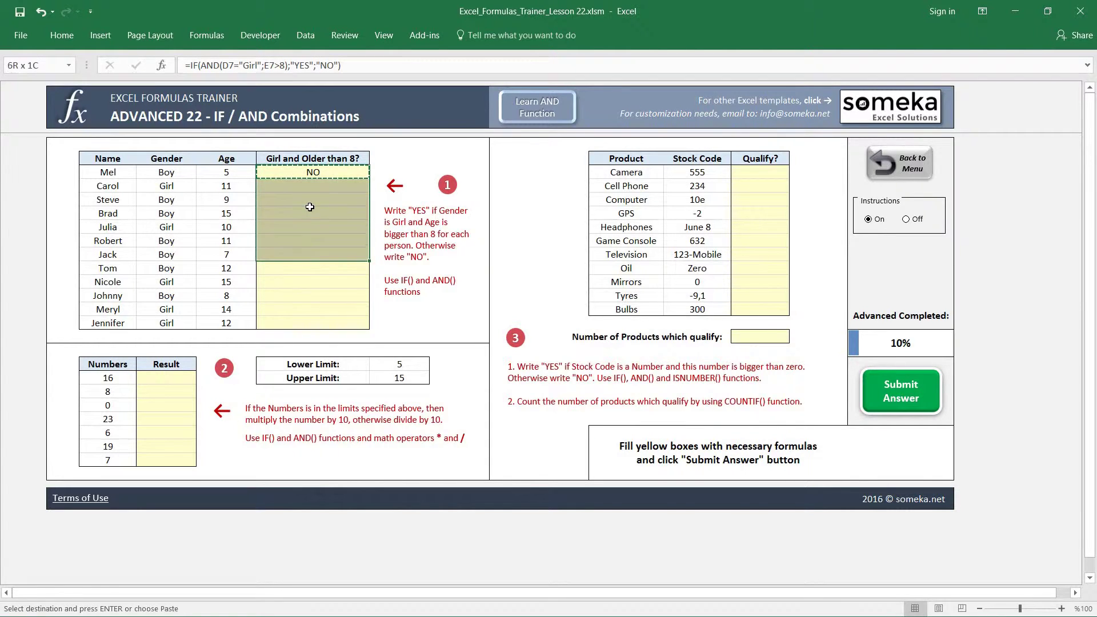
pyautogui.hotkey('shift', 'Down')
pyautogui.hotkey('shift', 'Down')
pyautogui.hotkey('shift', 'Down')
pyautogui.hotkey('shift', 'Down')
pyautogui.hotkey('shift', 'Down')
pyautogui.hotkey('shift', 'Down')
pyautogui.hotkey('ctrl', 'alt', 'v')
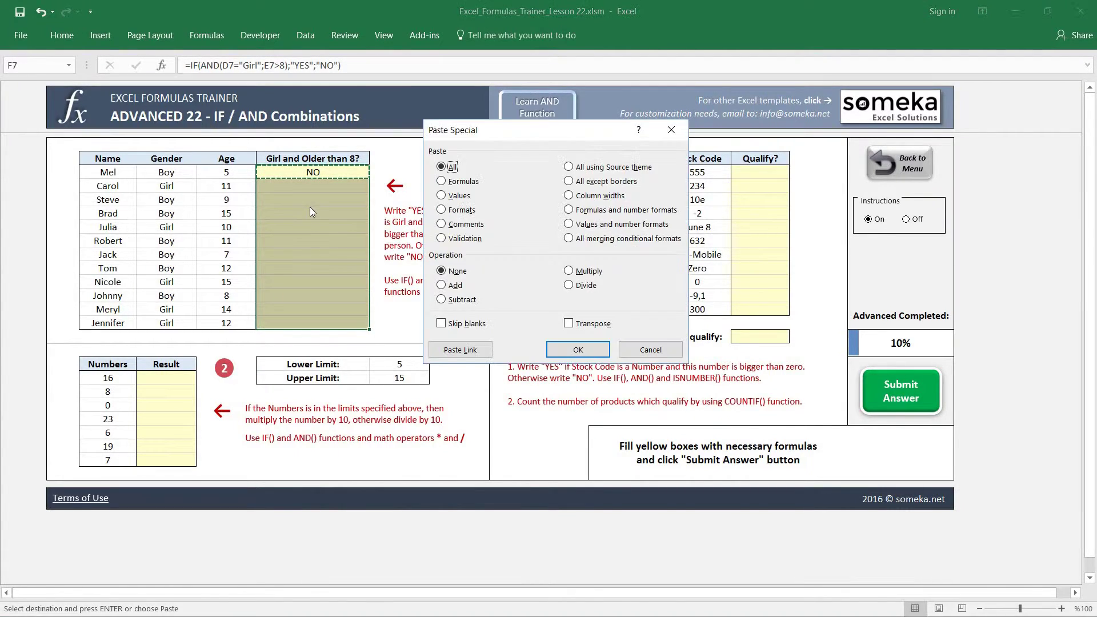
pyautogui.hotkey('alt', 'f')
pyautogui.press('Return')
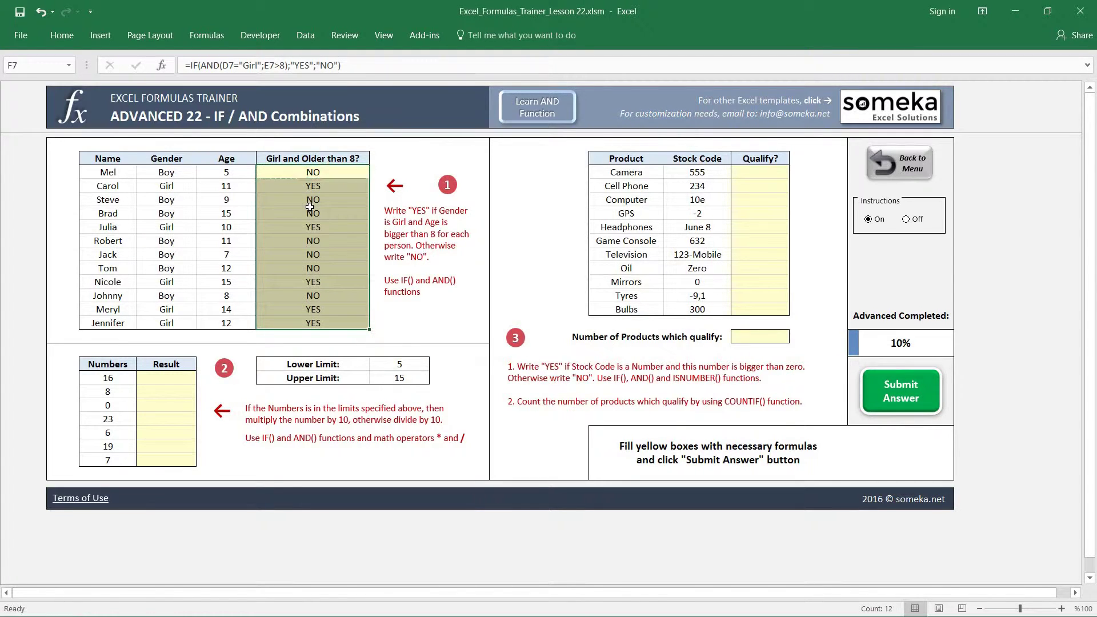
# - Inspect the pasted results, including Julia's gender, age and result cells
pyautogui.click(310, 209)
pyautogui.press('Down')
pyautogui.press('Down')
pyautogui.press('Down')
pyautogui.press('Down')
pyautogui.press('Down')
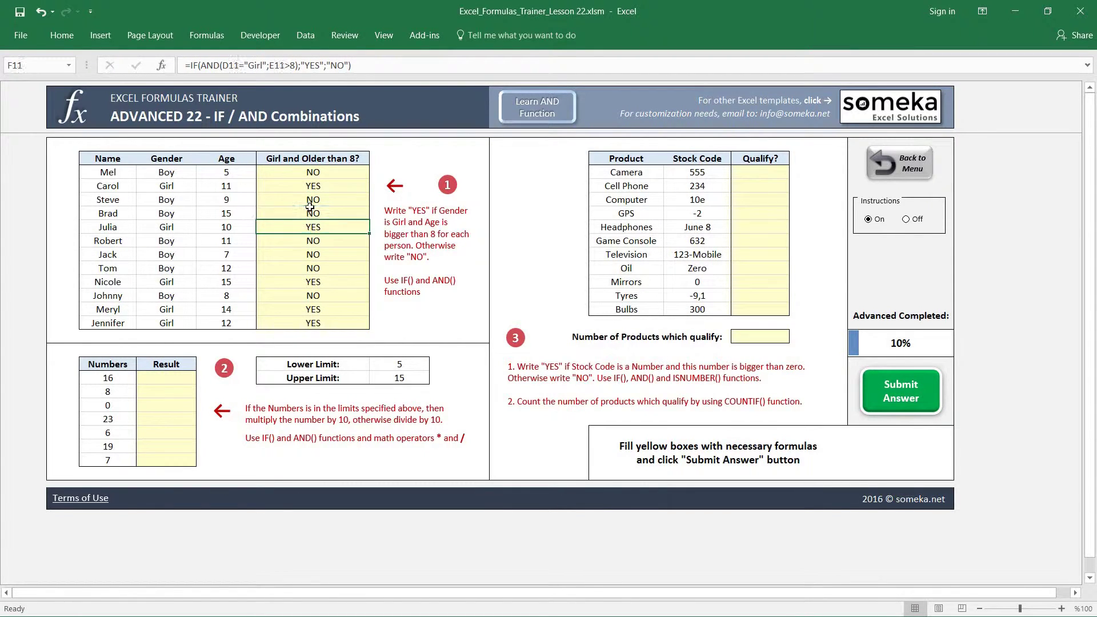
pyautogui.press('Down')
pyautogui.press('Down')
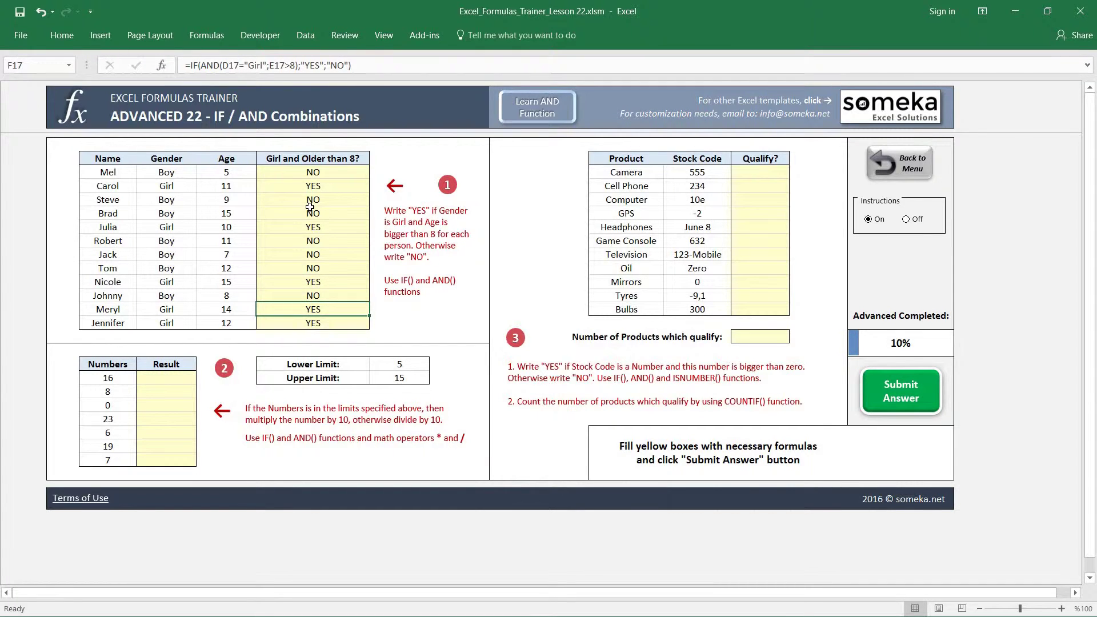
pyautogui.press('Up')
pyautogui.press('Up')
pyautogui.press('Up')
pyautogui.press('Up')
pyautogui.press('Up')
pyautogui.press('Up')
pyautogui.press('Up')
pyautogui.press('Down')
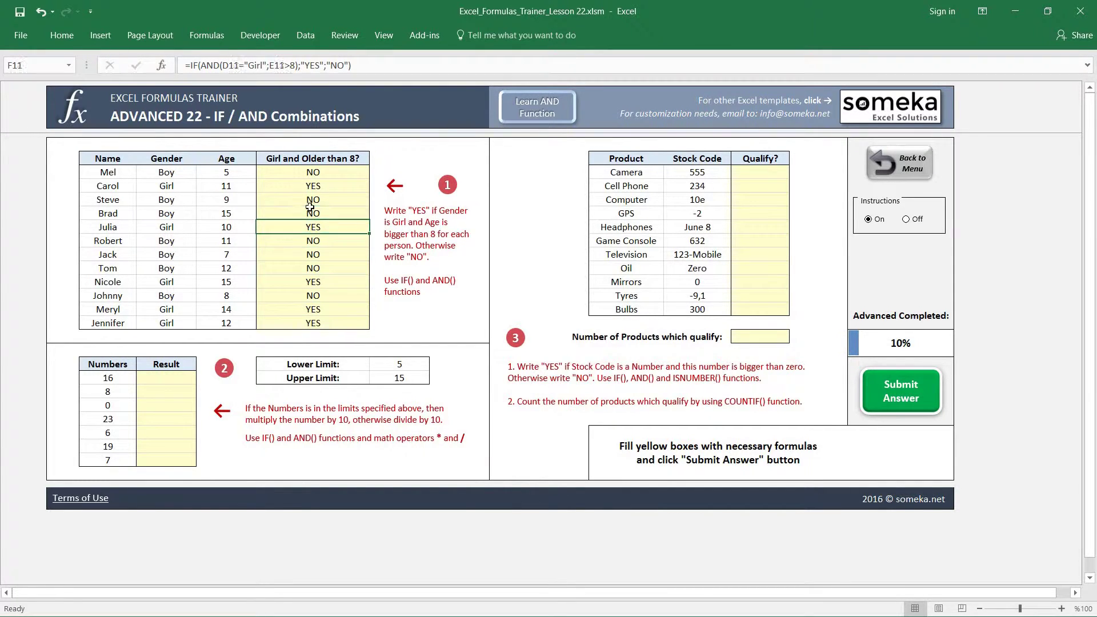
pyautogui.press('Left')
pyautogui.press('Left')
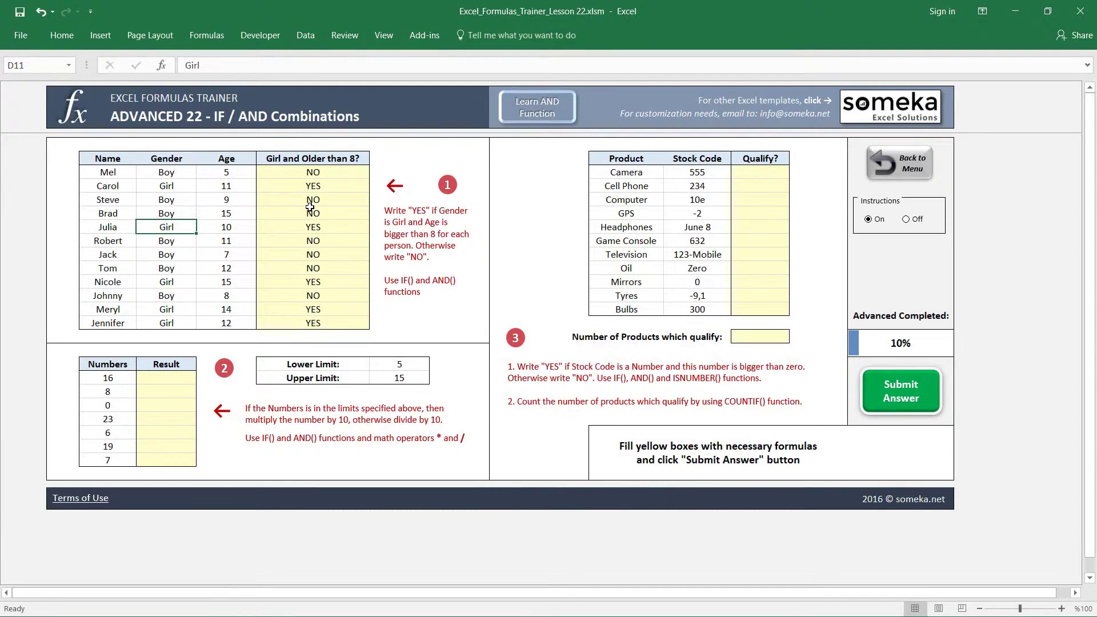
pyautogui.press('Left')
pyautogui.press('Right')
pyautogui.press('Right')
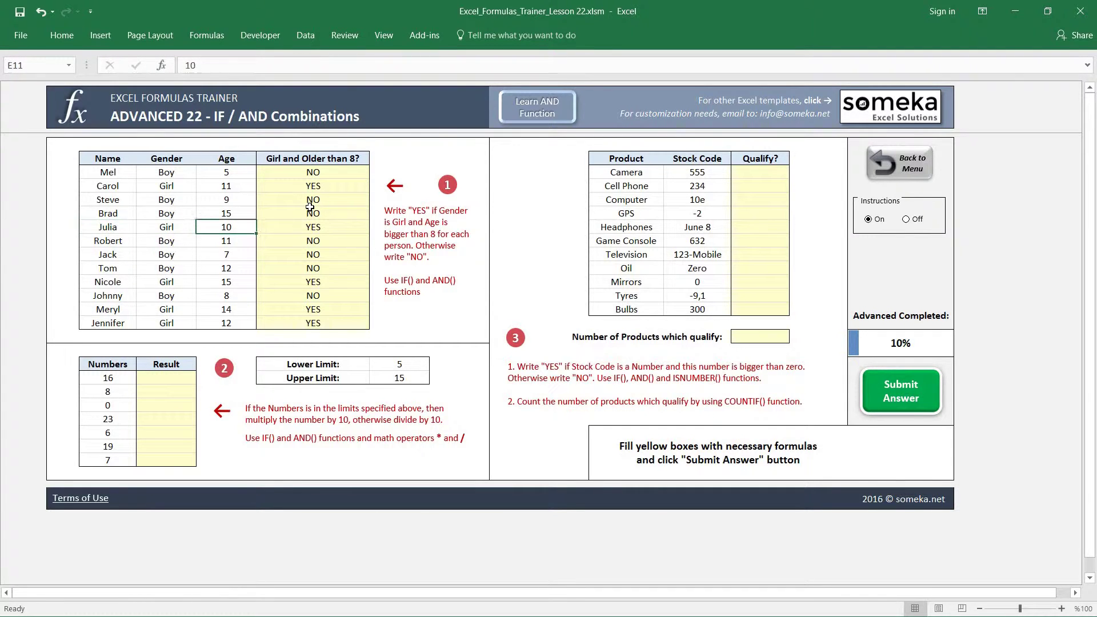
pyautogui.press('Right')
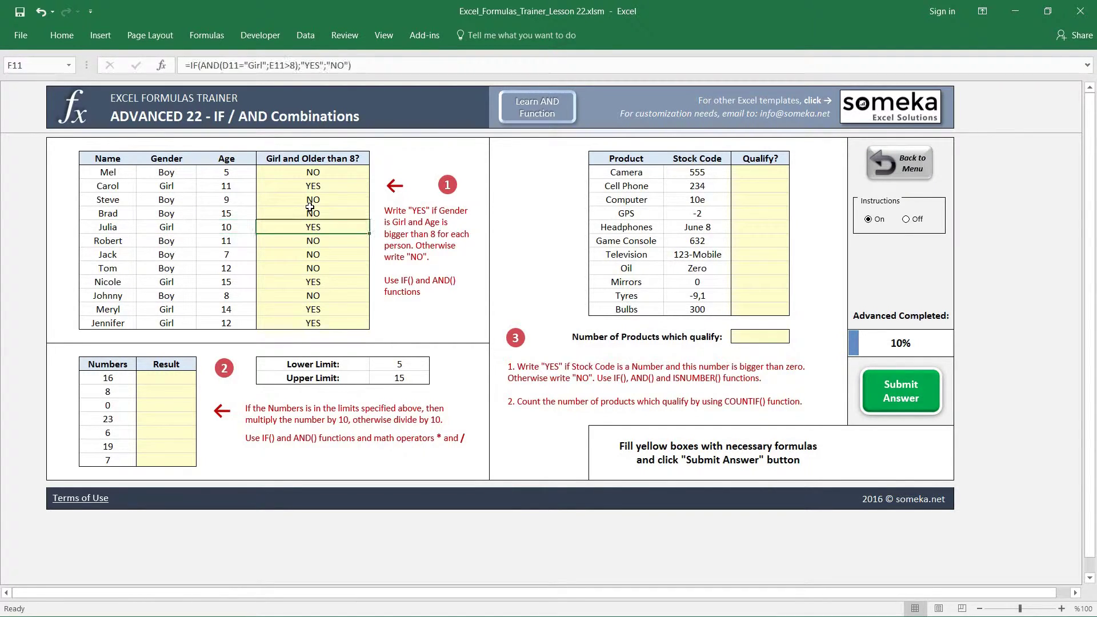
pyautogui.press('Left')
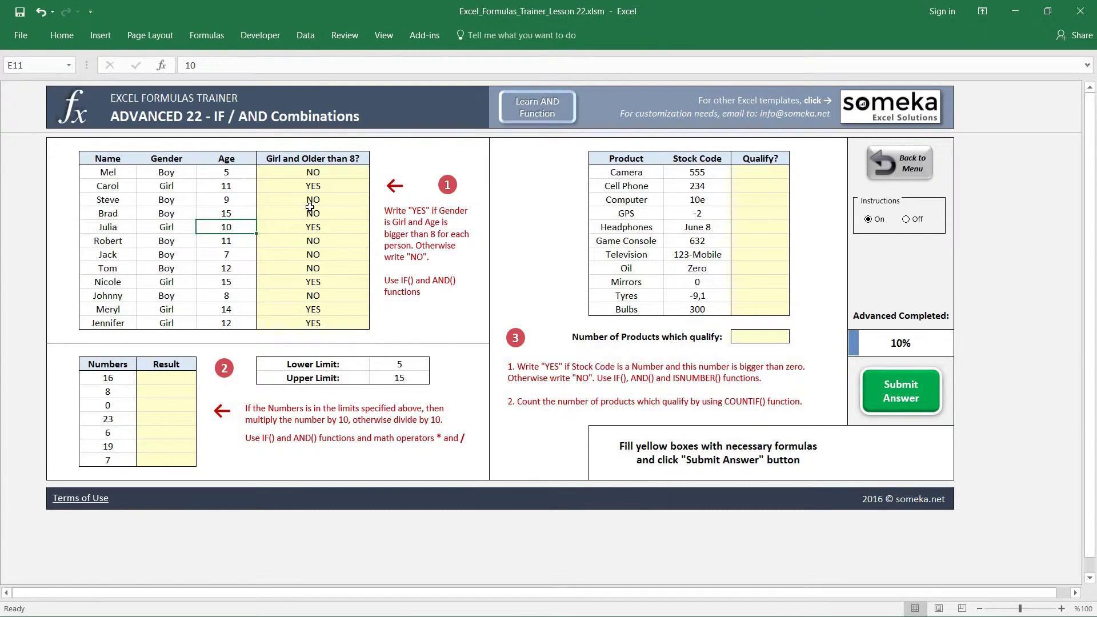
# - Test the formula by changing Julia's age to 5, then undo the change
pyautogui.write('5')
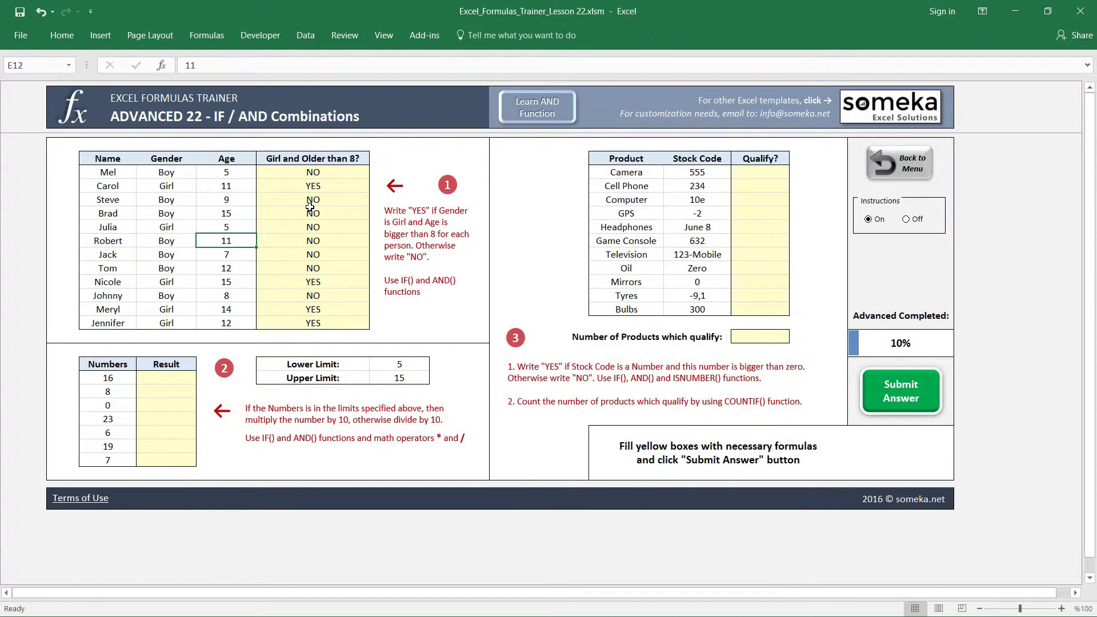
pyautogui.press('Right')
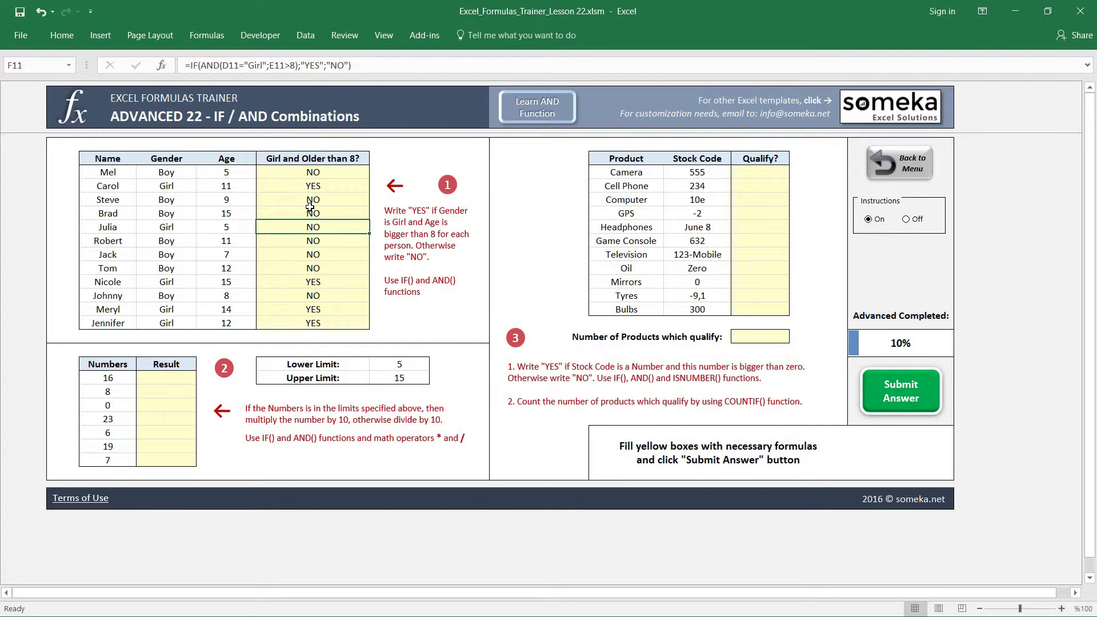
pyautogui.press('Left')
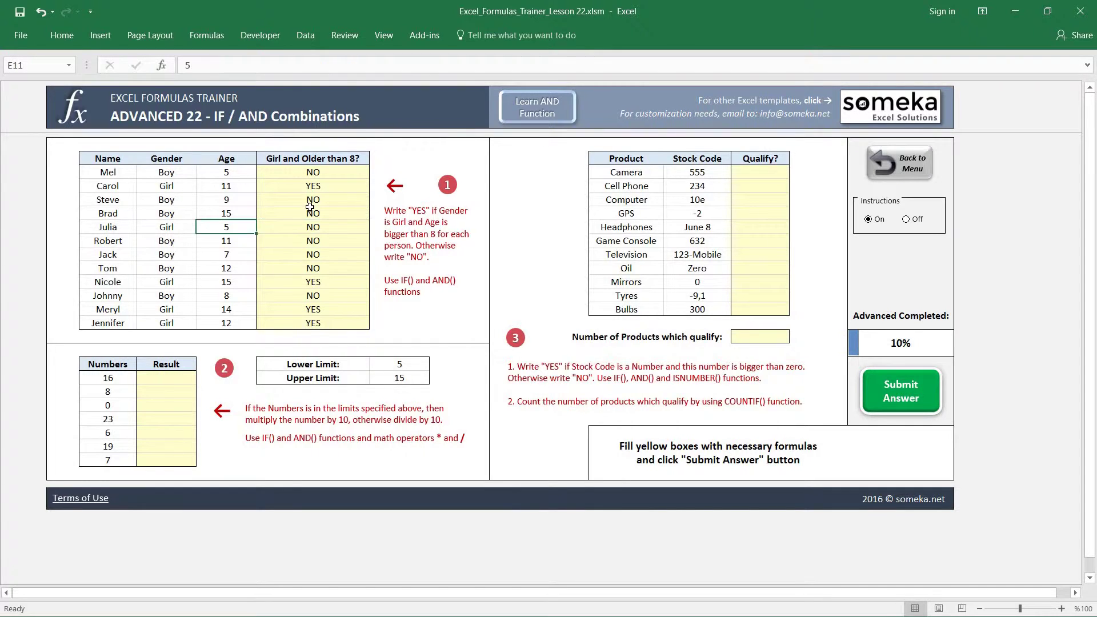
pyautogui.hotkey('ctrl', 'z')
pyautogui.press('Right')
pyautogui.press('Up')
pyautogui.press('Up')
pyautogui.press('Up')
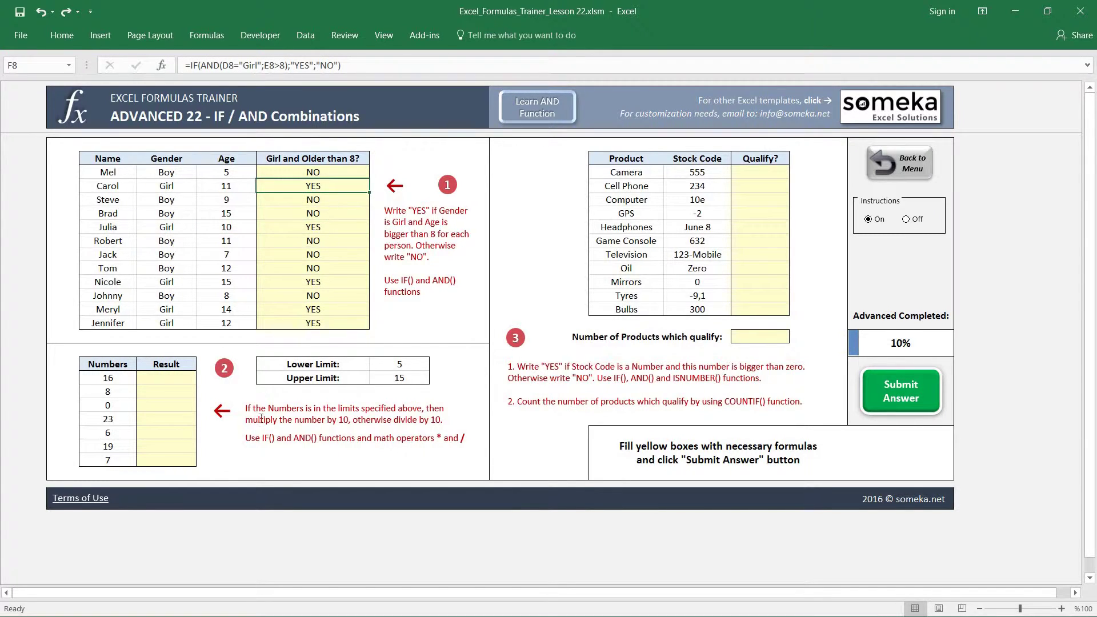
pyautogui.click(152, 379)
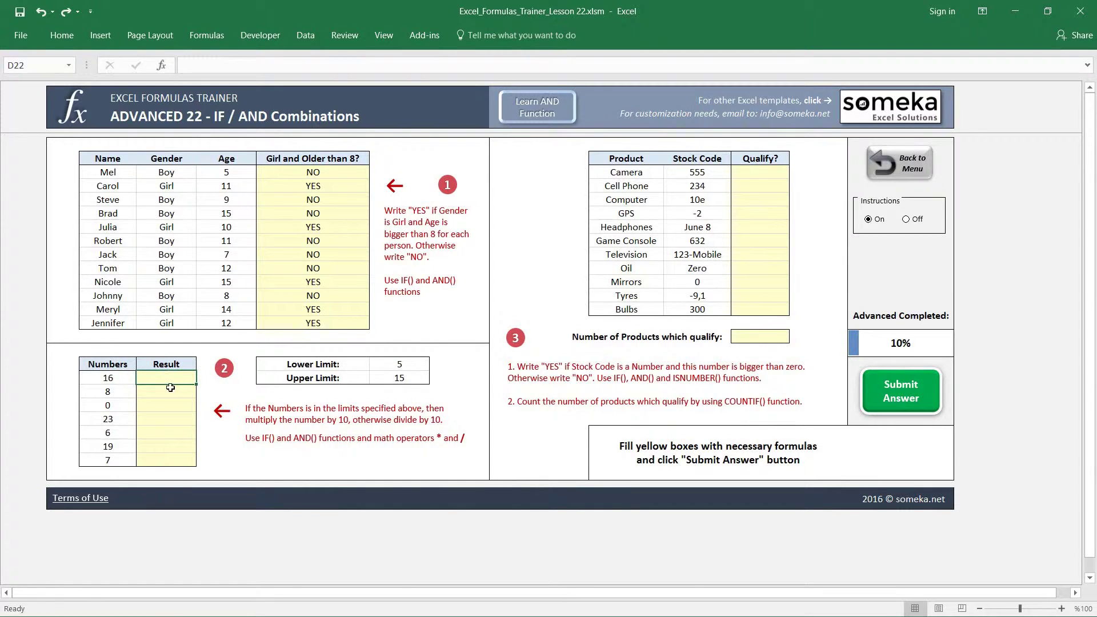
pyautogui.click(114, 381)
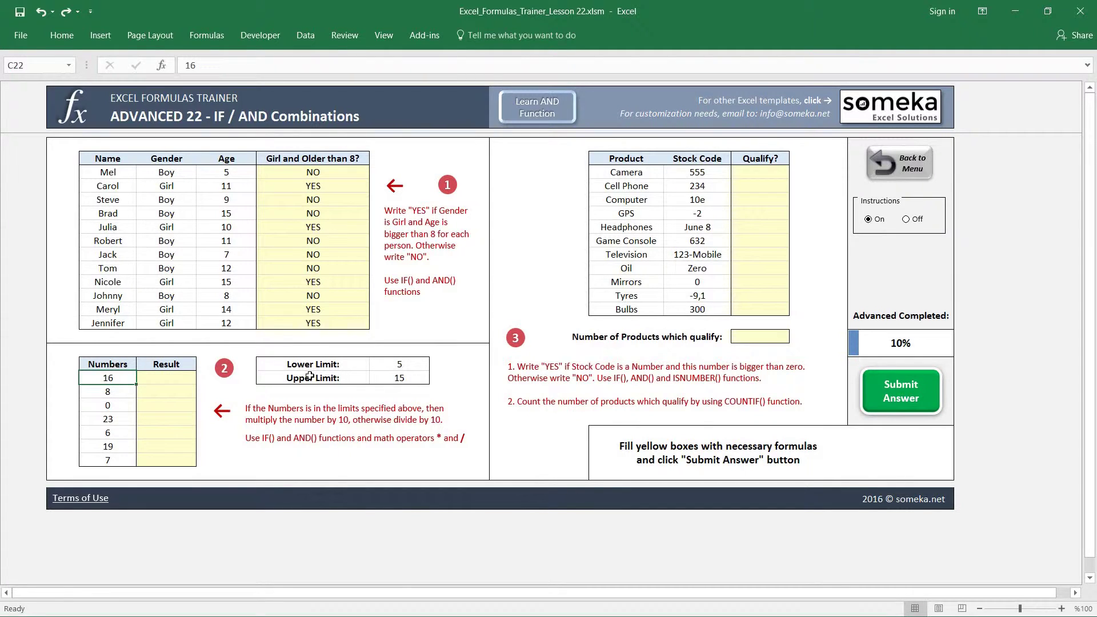
pyautogui.click(171, 379)
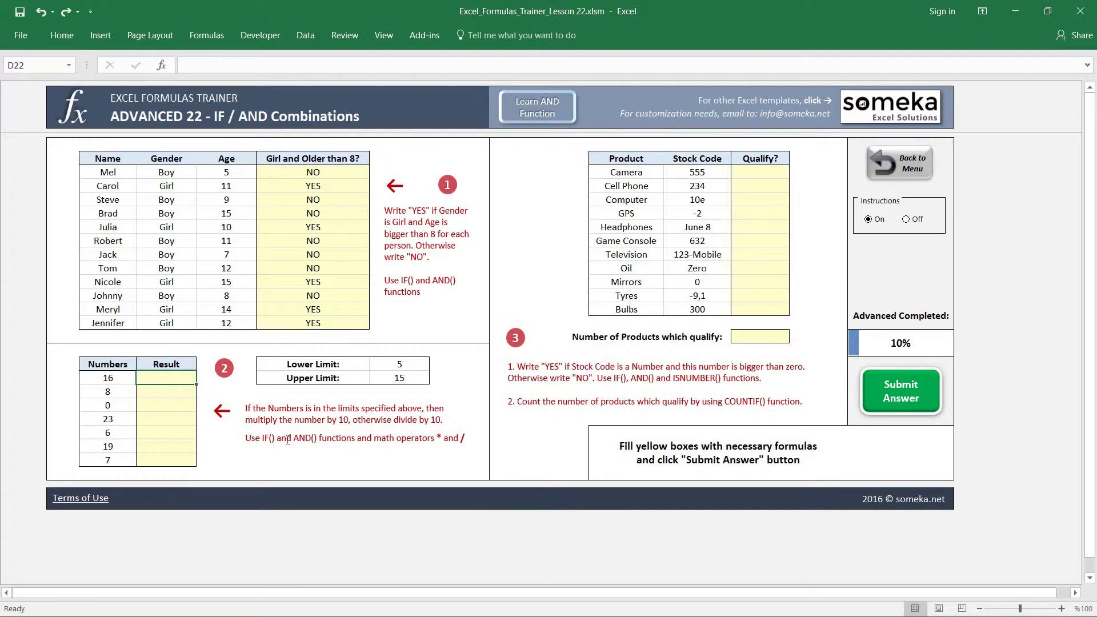
# - Start D22 with =IF(AND(C22>$G$21;C22<$G$22), making both limit references absolute
pyautogui.write('=')
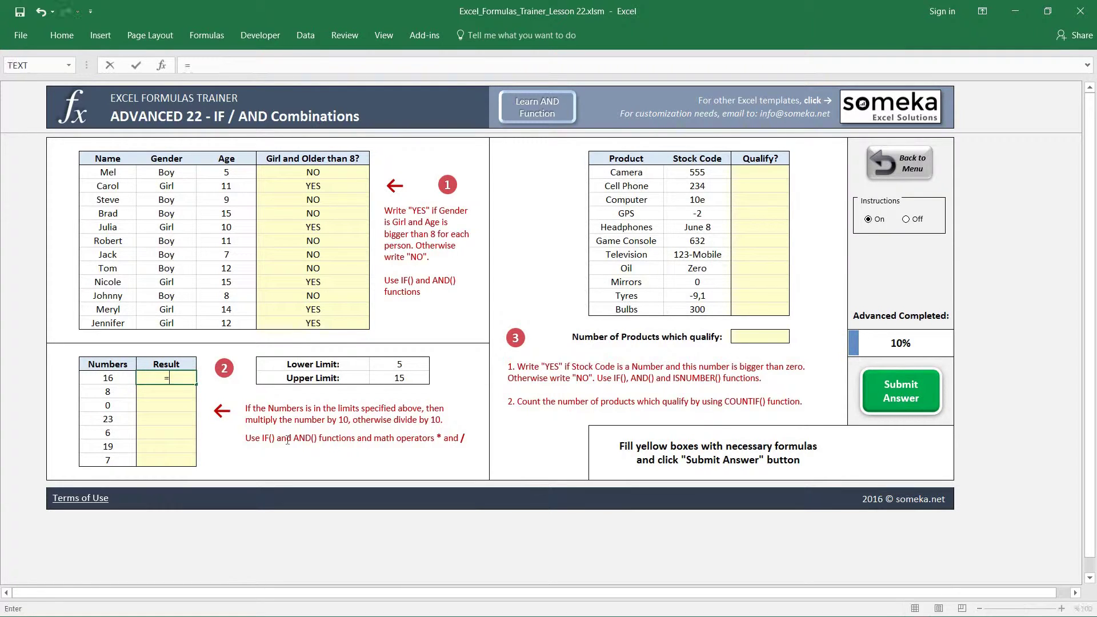
pyautogui.write('IF')
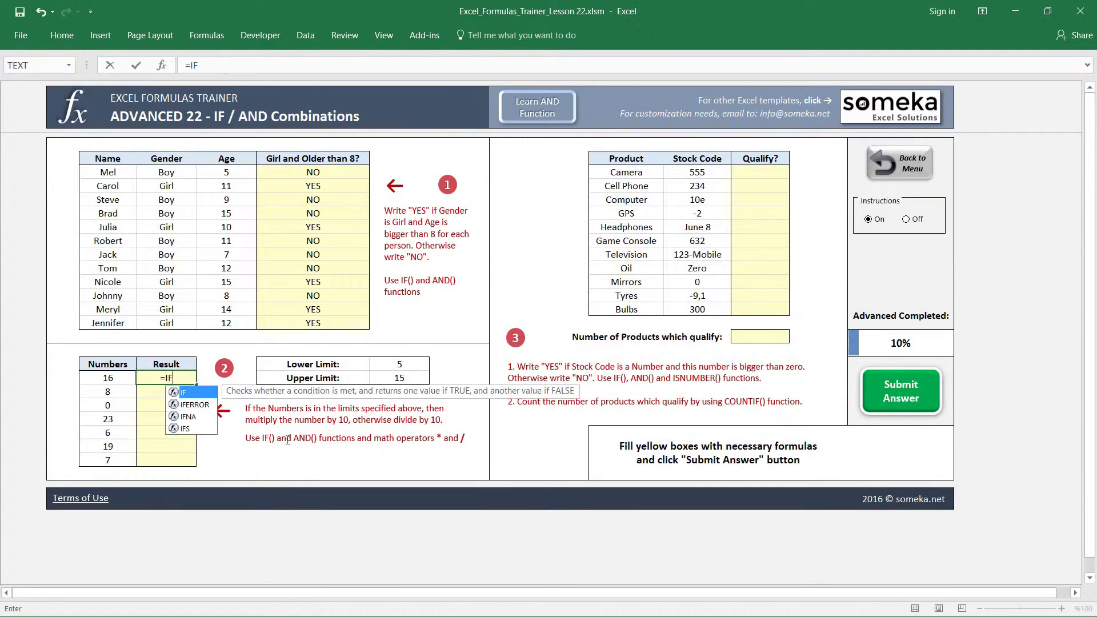
pyautogui.write('(')
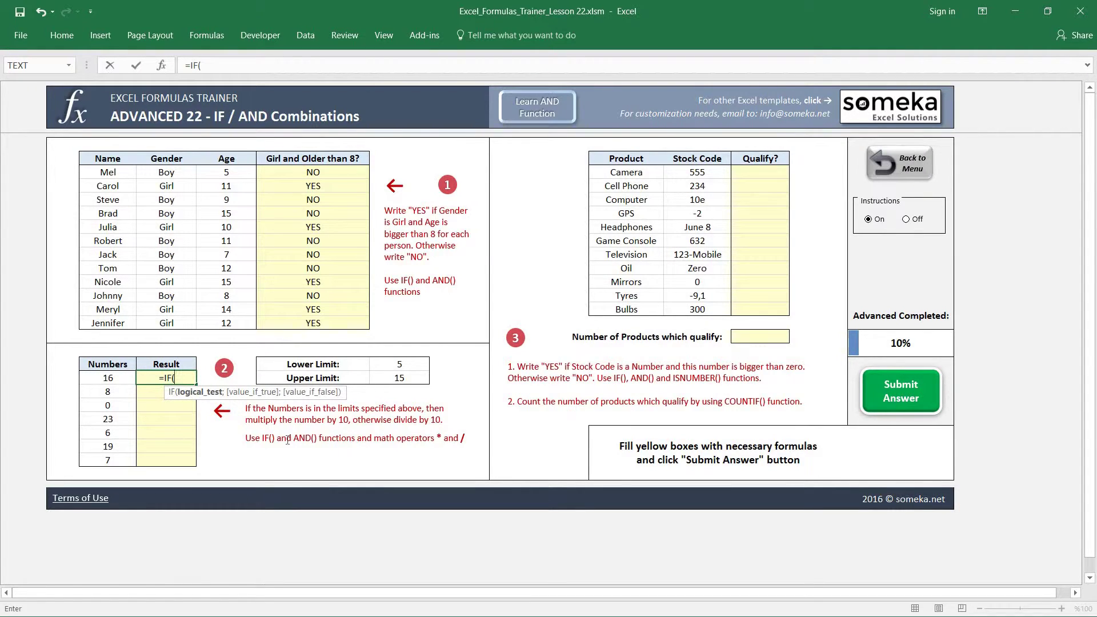
pyautogui.write('AND(')
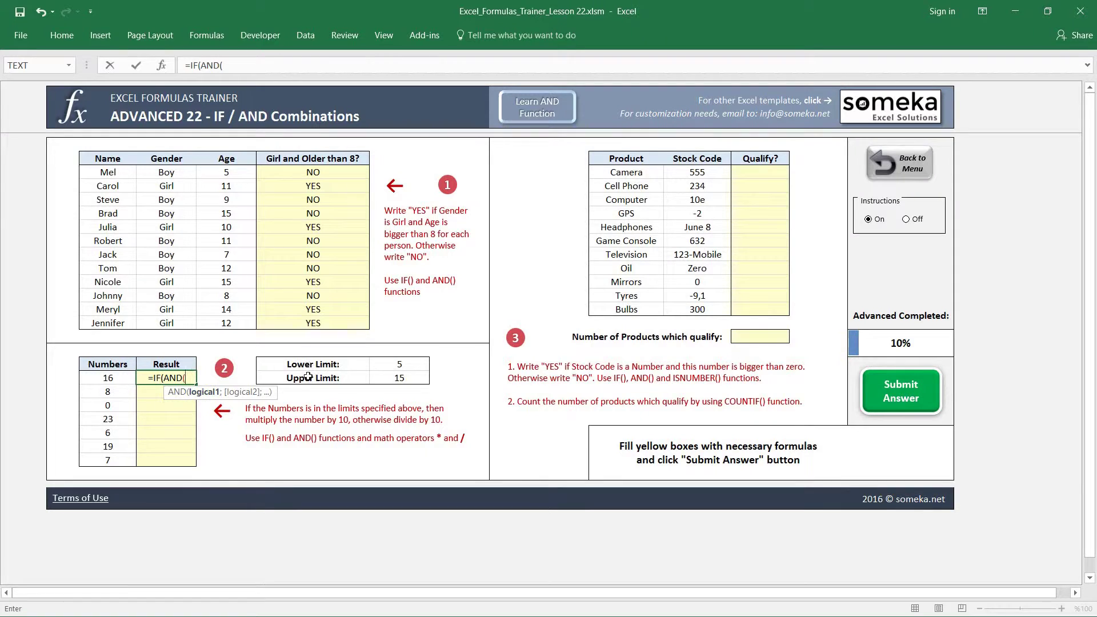
pyautogui.click(109, 379)
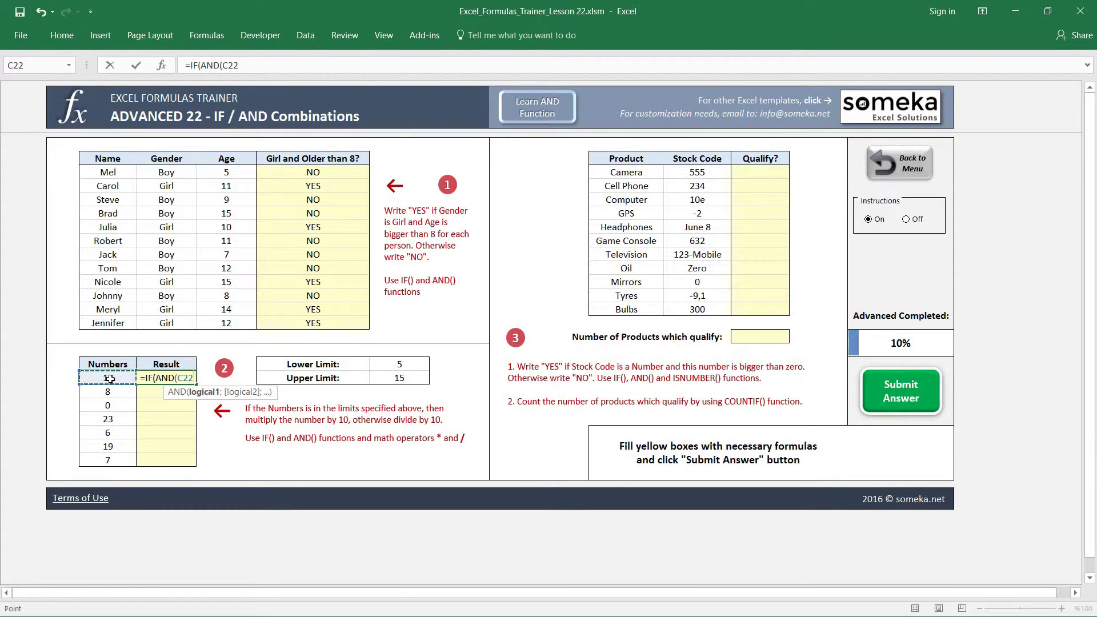
pyautogui.write('>')
pyautogui.click(408, 364)
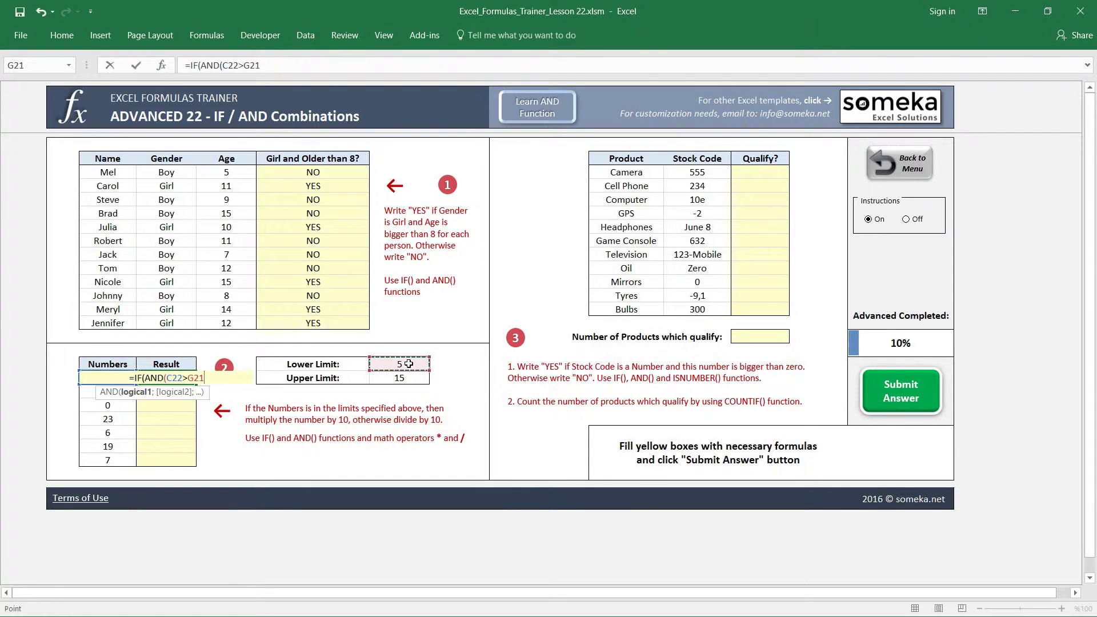
pyautogui.press('F4')
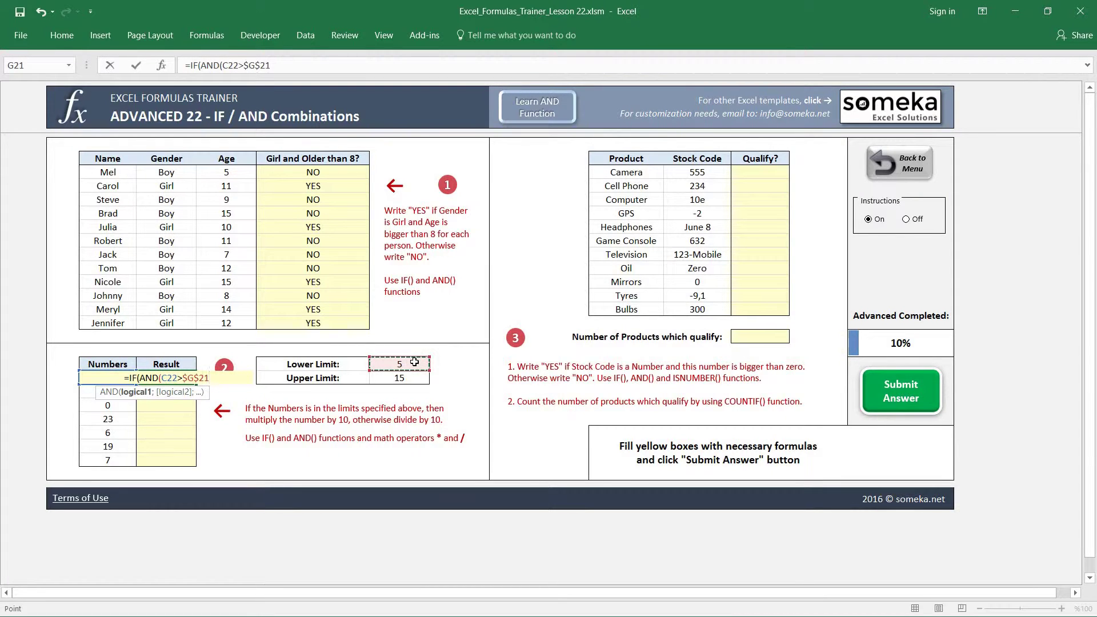
pyautogui.write(';')
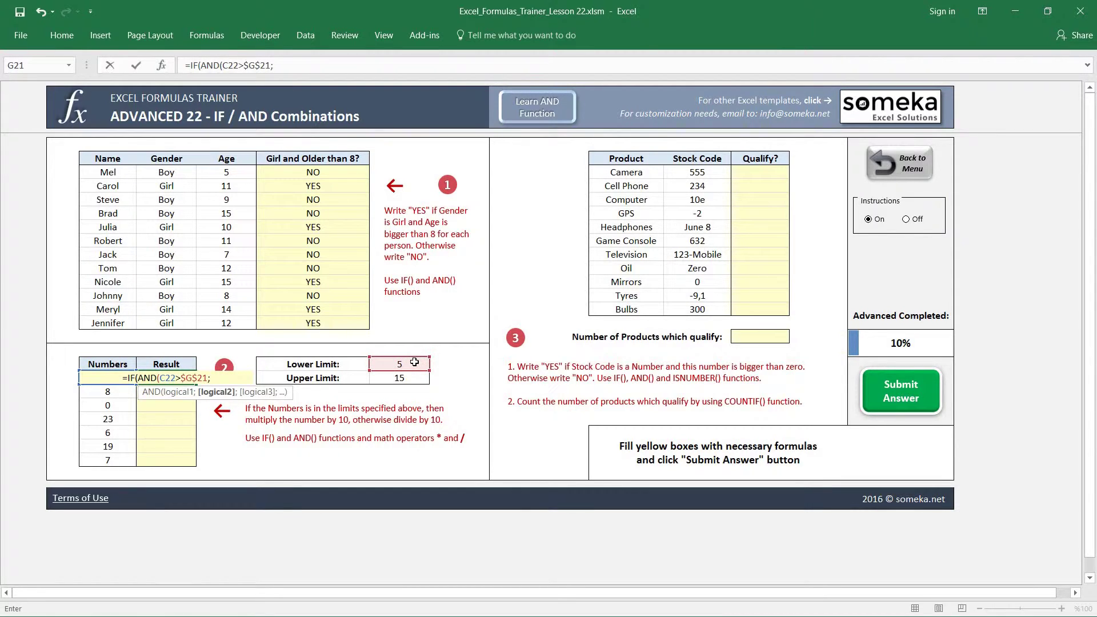
pyautogui.click(66, 379)
pyautogui.press('Right')
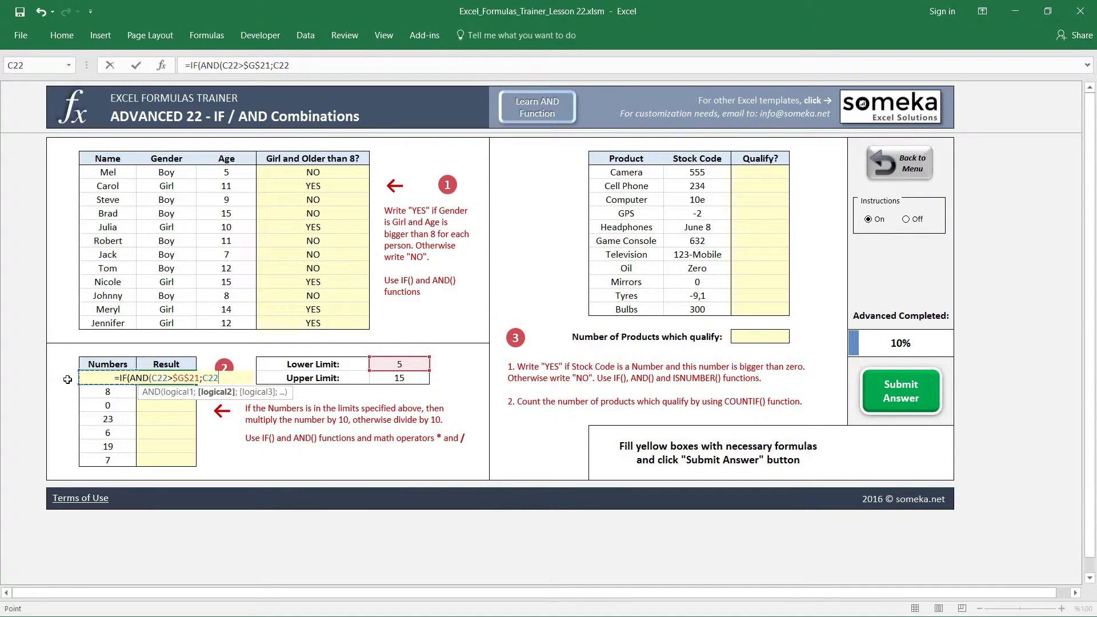
pyautogui.write('<')
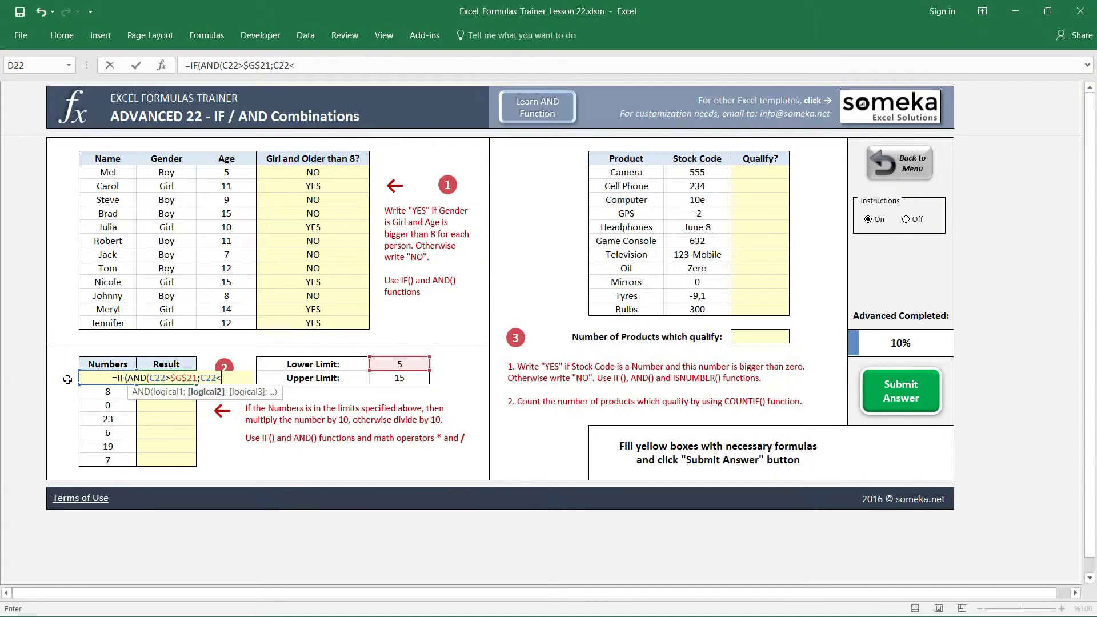
pyautogui.click(396, 378)
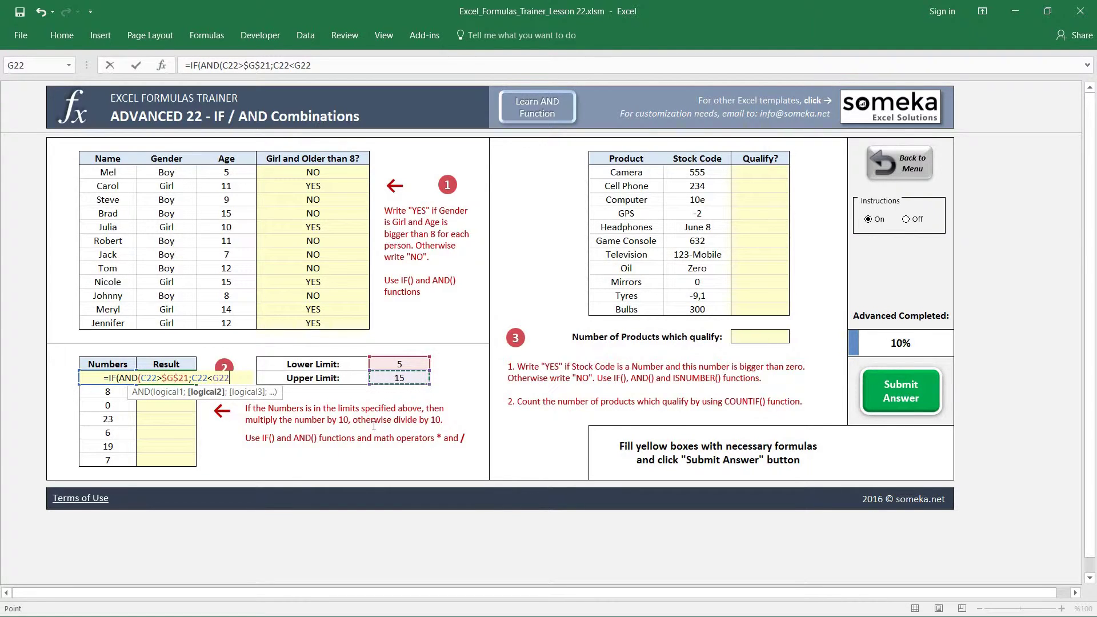
pyautogui.press('F4')
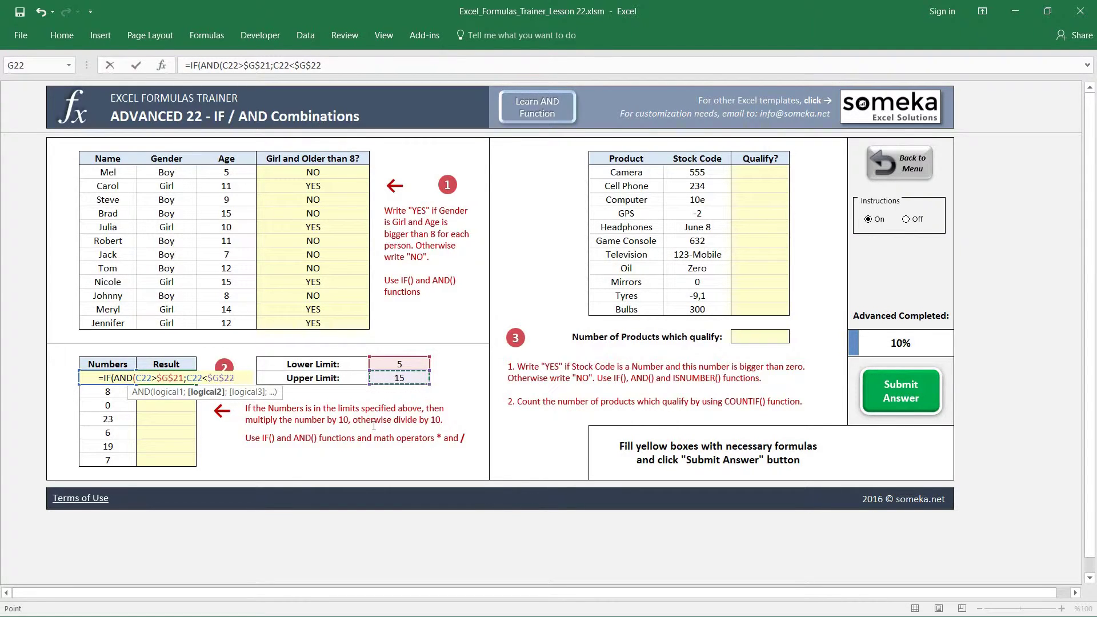
pyautogui.write(')')
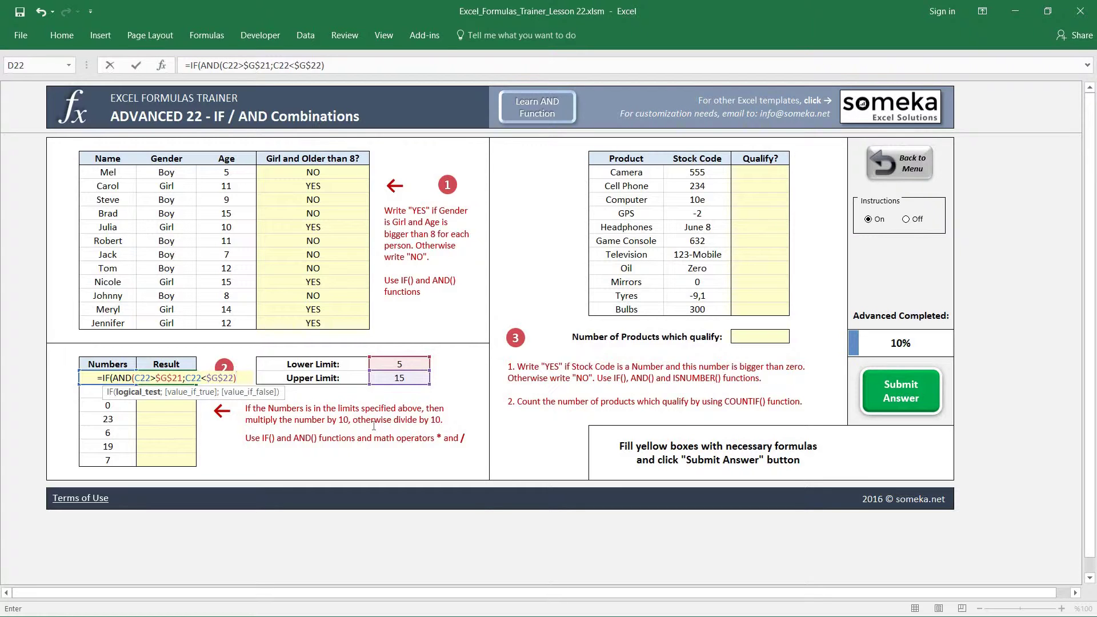
# - Finish the formula with ;C22*10;C22/10) and commit it, giving 1,6
pyautogui.write(';')
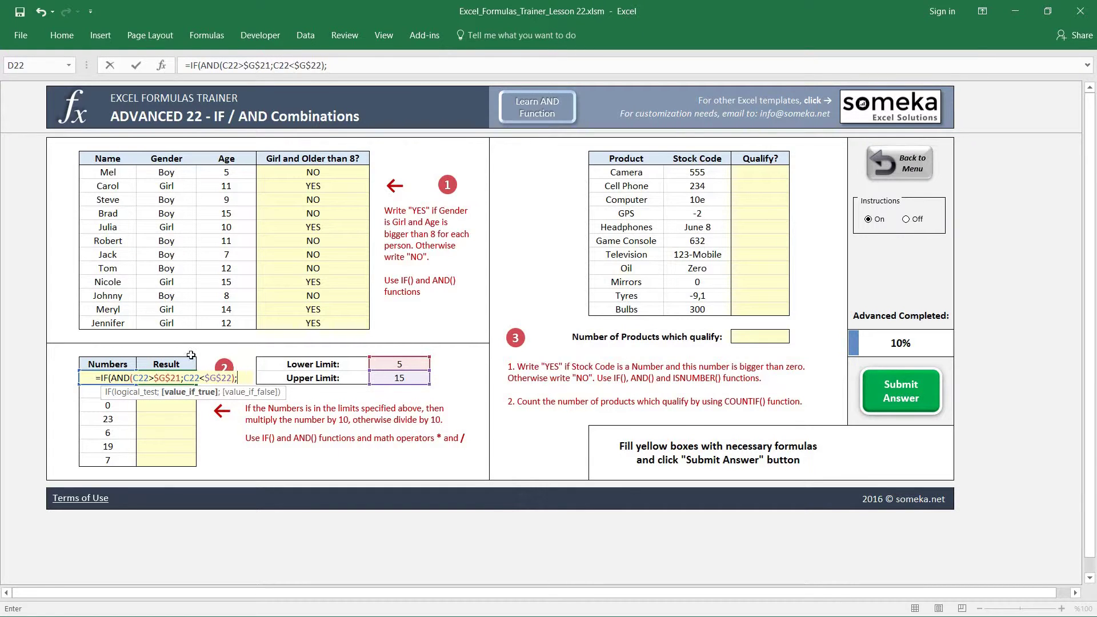
pyautogui.click(69, 374)
pyautogui.press('Right')
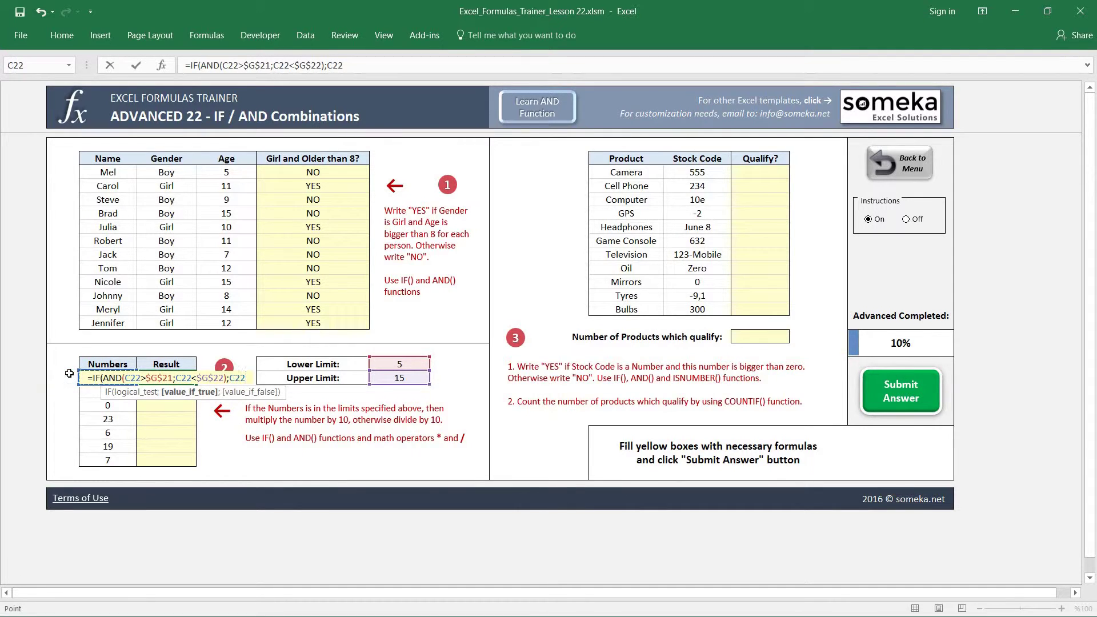
pyautogui.write('*10')
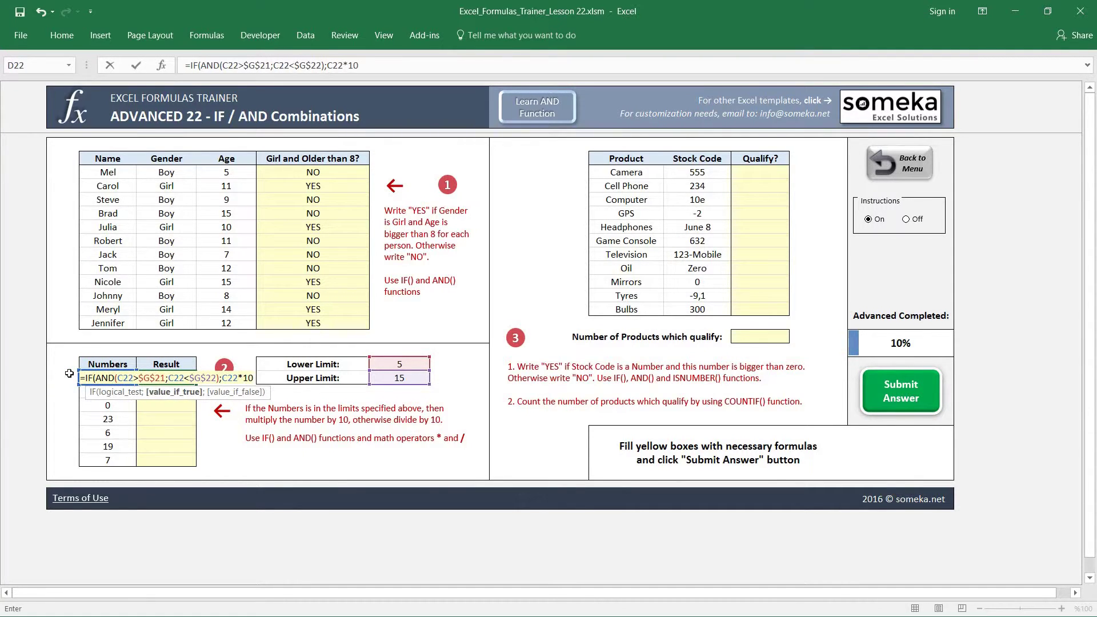
pyautogui.write(';')
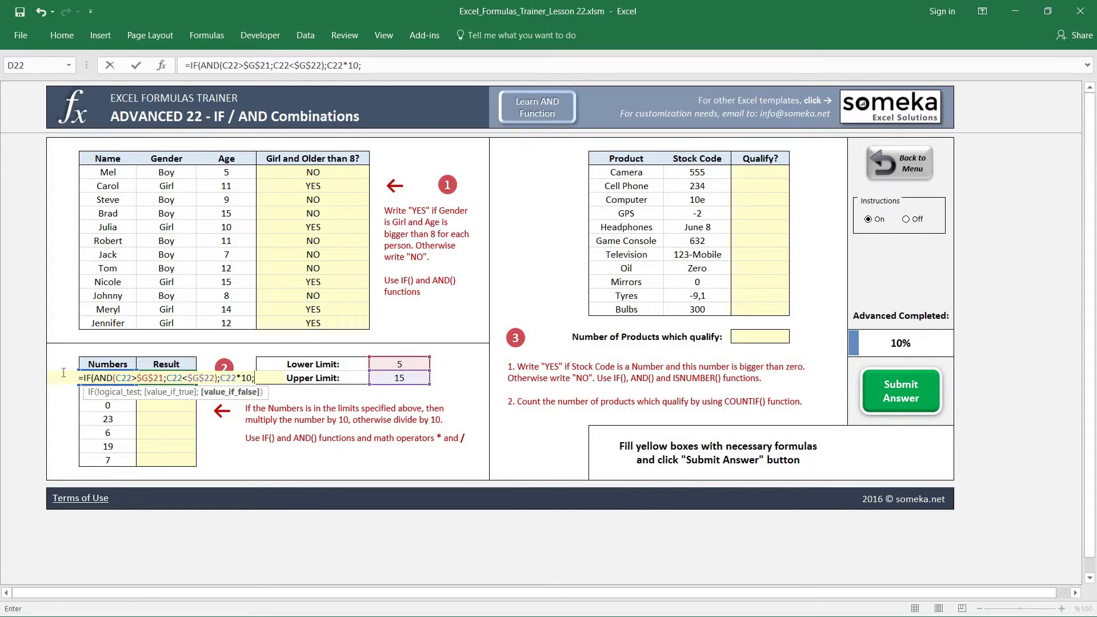
pyautogui.click(64, 366)
pyautogui.press('Right')
pyautogui.press('Down')
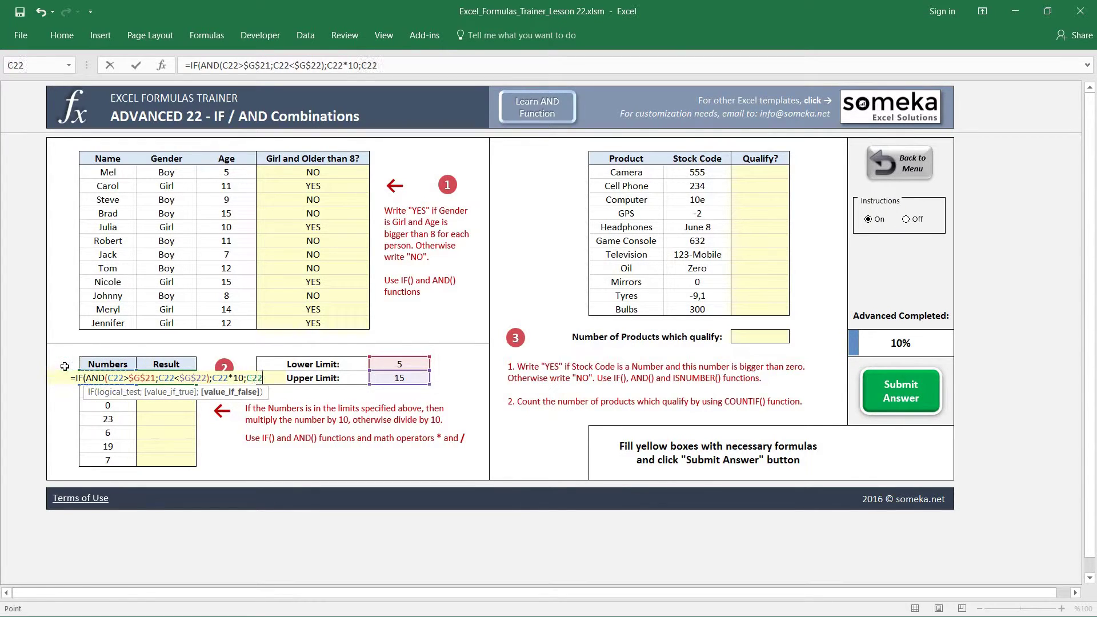
pyautogui.write('/')
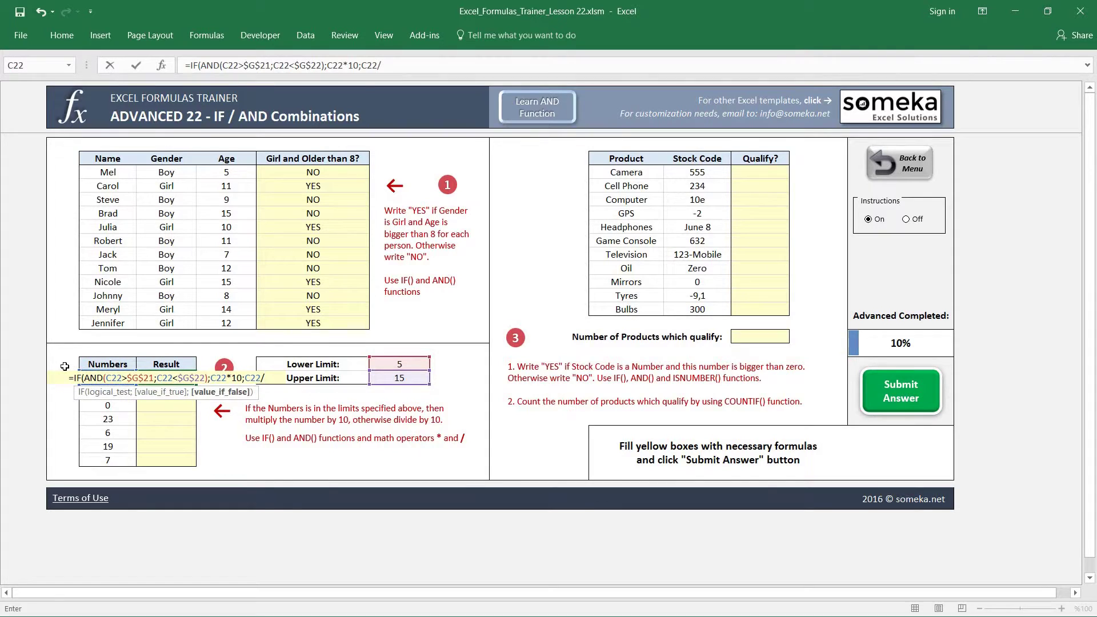
pyautogui.write('10)')
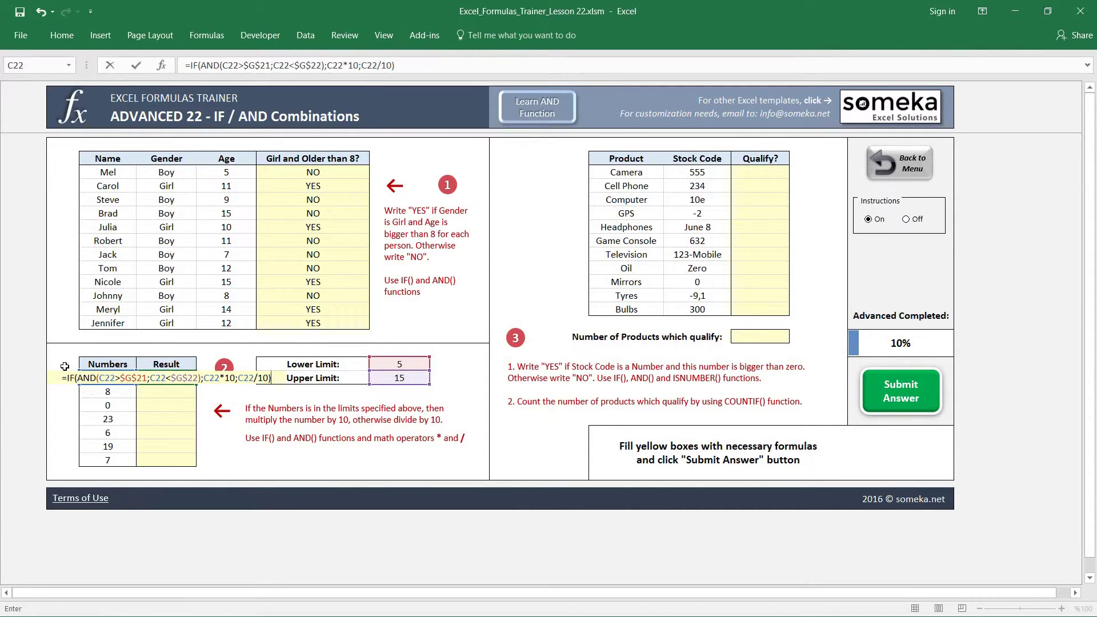
pyautogui.hotkey('ctrl', 'Return')
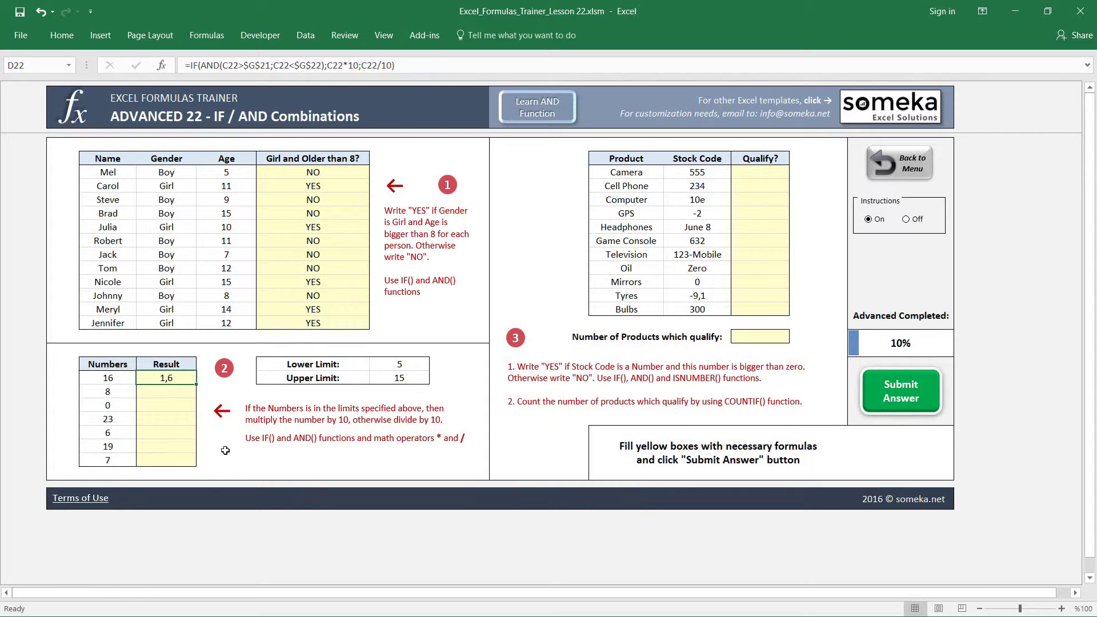
# - Paste D22's formula into D23:D28 as formulas only, then check the D23 and D26 results
pyautogui.hotkey('ctrl', 'c')
pyautogui.hotkey('shift', 'Down')
pyautogui.hotkey('shift', 'Down')
pyautogui.hotkey('shift', 'Down')
pyautogui.hotkey('shift', 'Down')
pyautogui.hotkey('shift', 'Down')
pyautogui.hotkey('shift', 'Down')
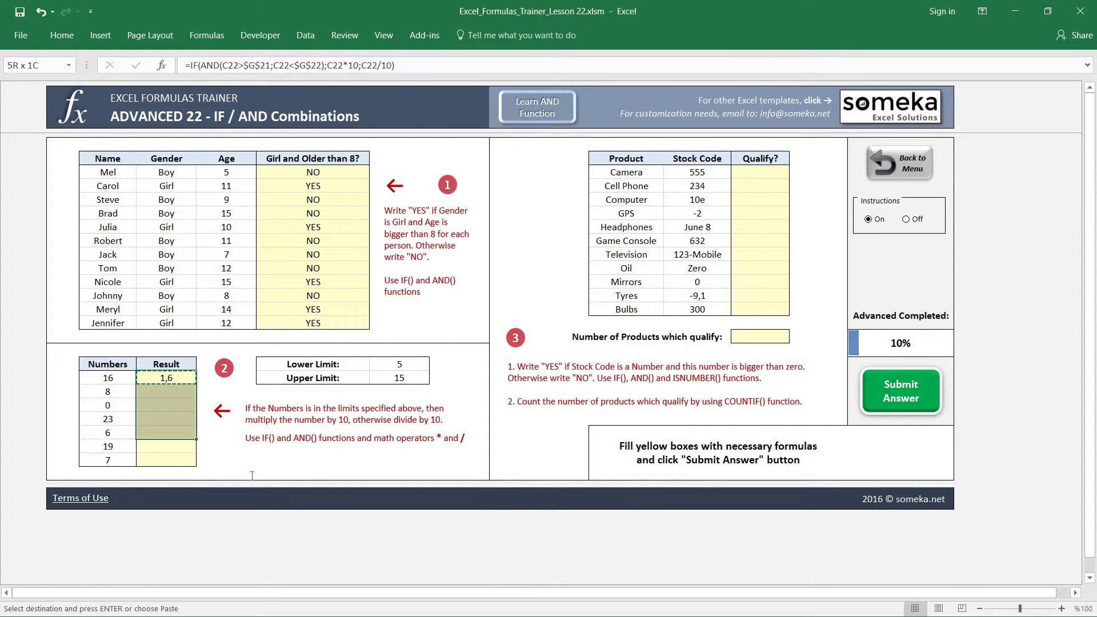
pyautogui.hotkey('ctrl', 'alt', 'v')
pyautogui.press('v')
pyautogui.press('f')
pyautogui.press('Return')
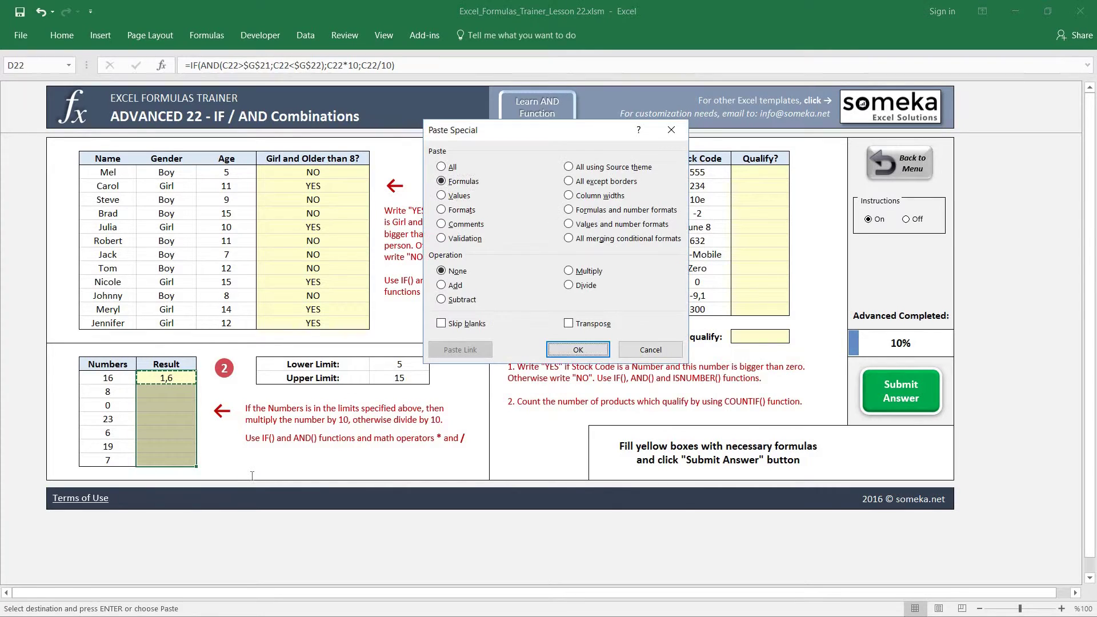
pyautogui.press('Down')
pyautogui.press('Down')
pyautogui.press('Up')
pyautogui.press('Escape')
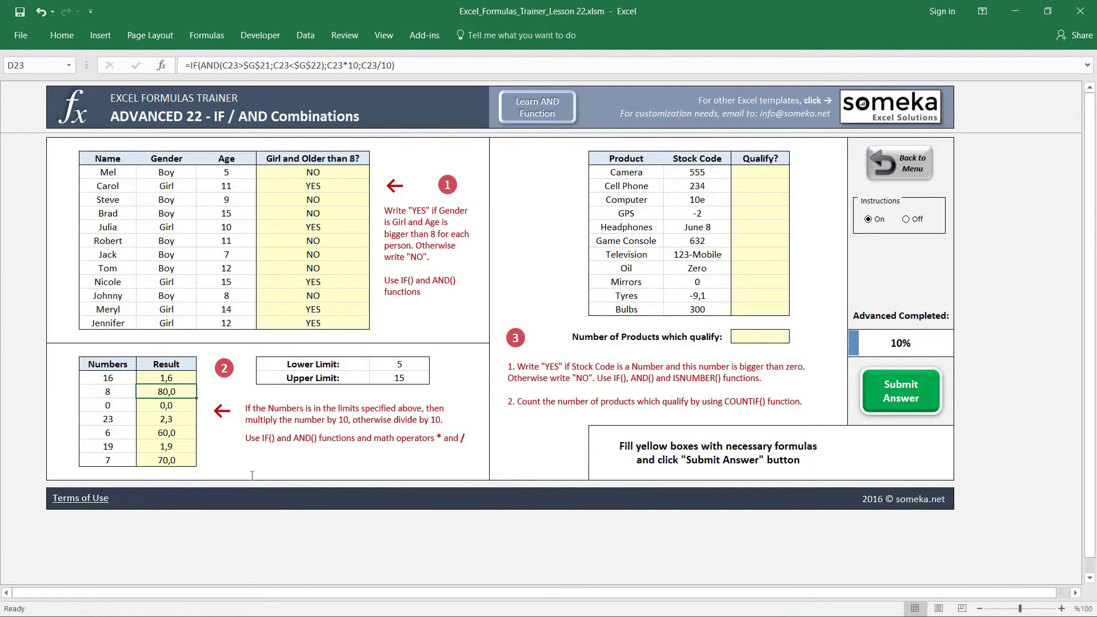
pyautogui.press('Left')
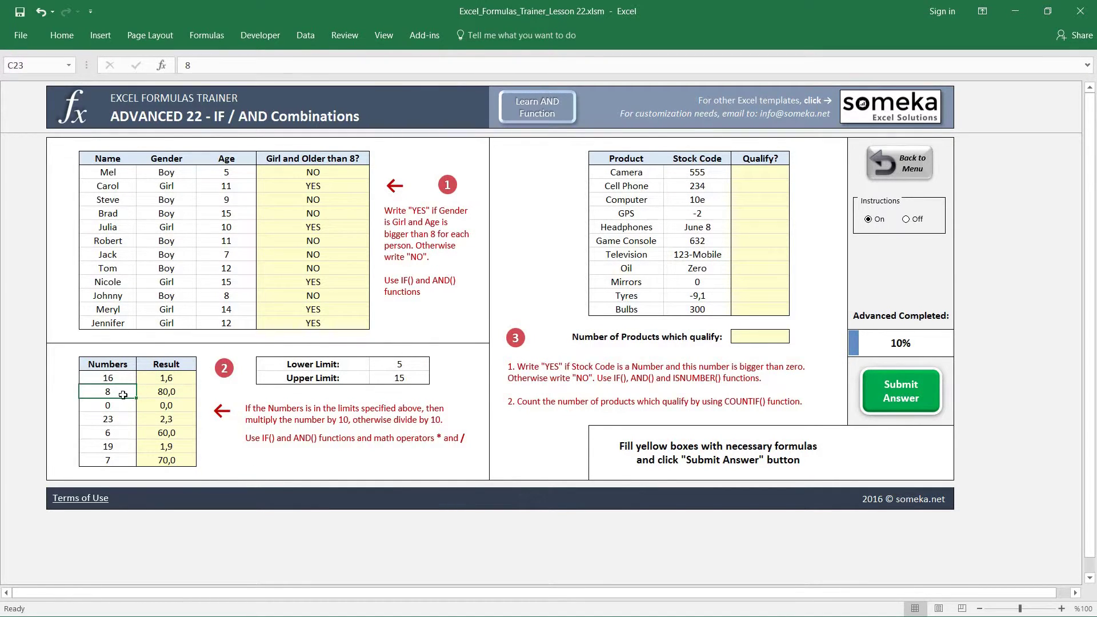
pyautogui.click(175, 392)
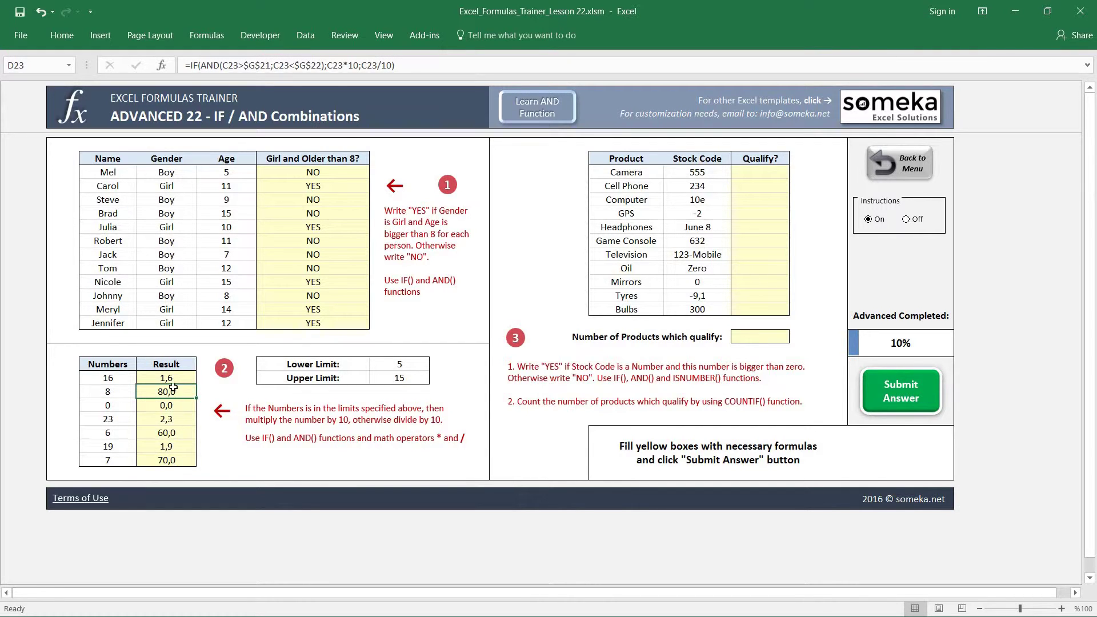
pyautogui.click(177, 432)
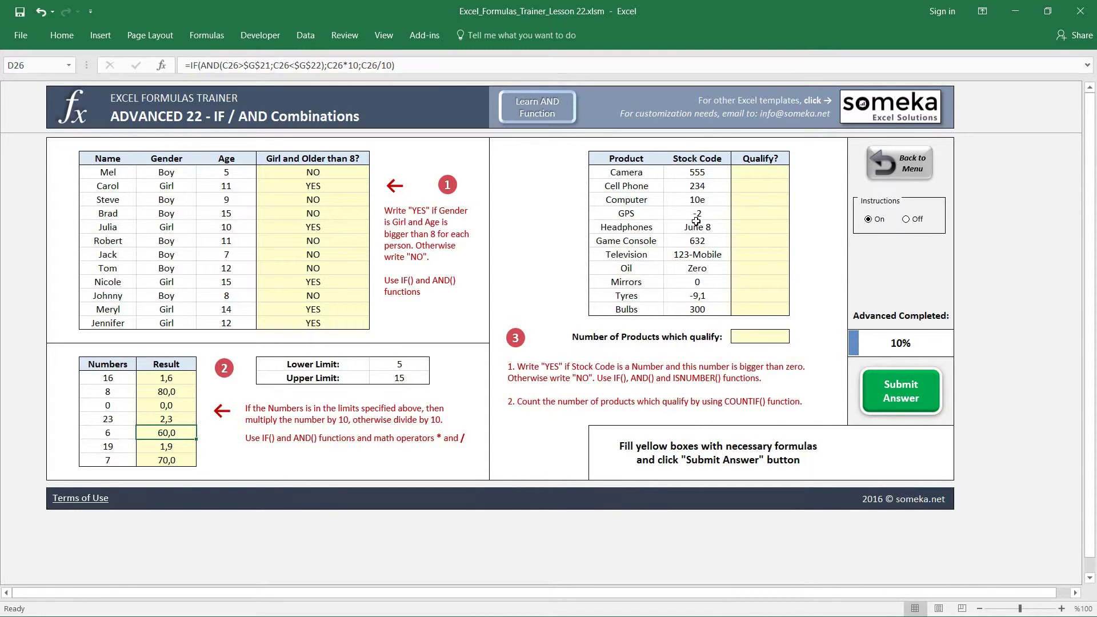
pyautogui.click(715, 173)
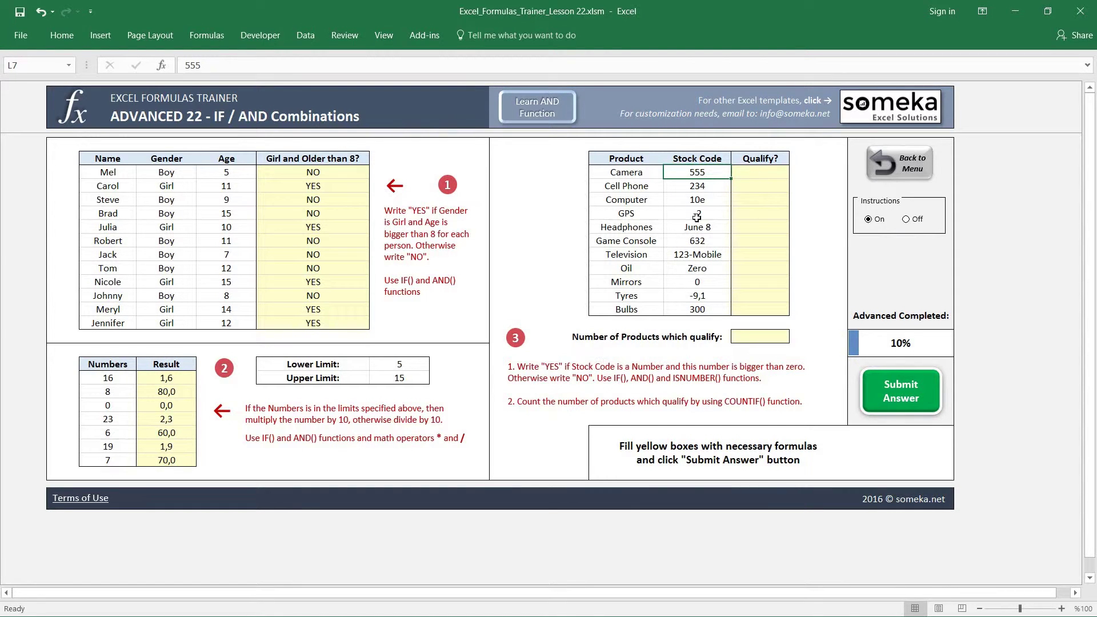
pyautogui.click(620, 367)
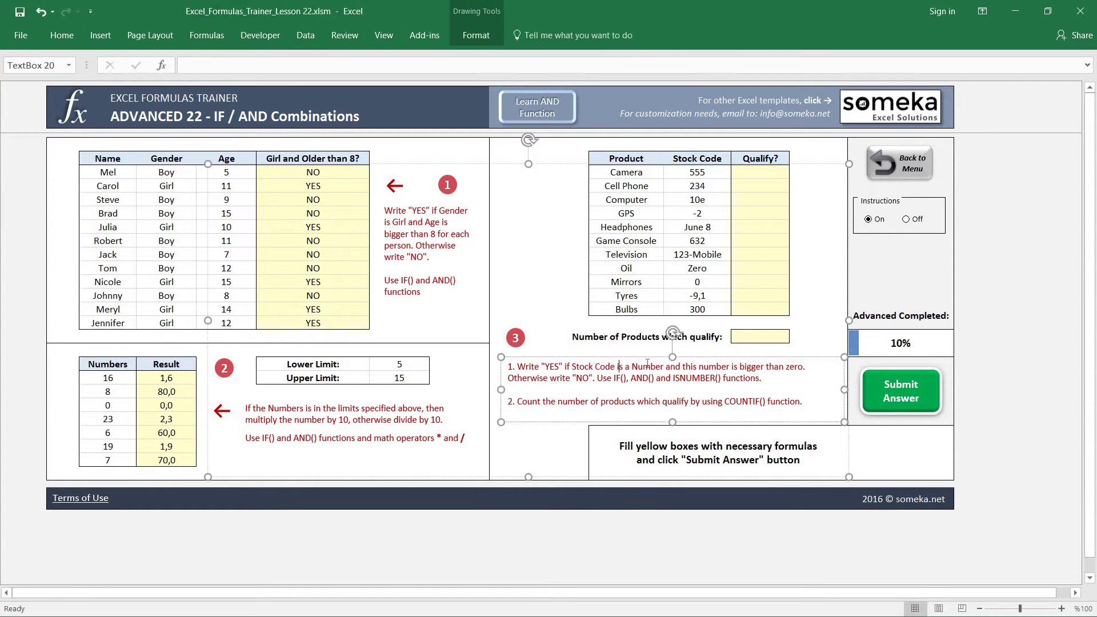
pyautogui.click(821, 268)
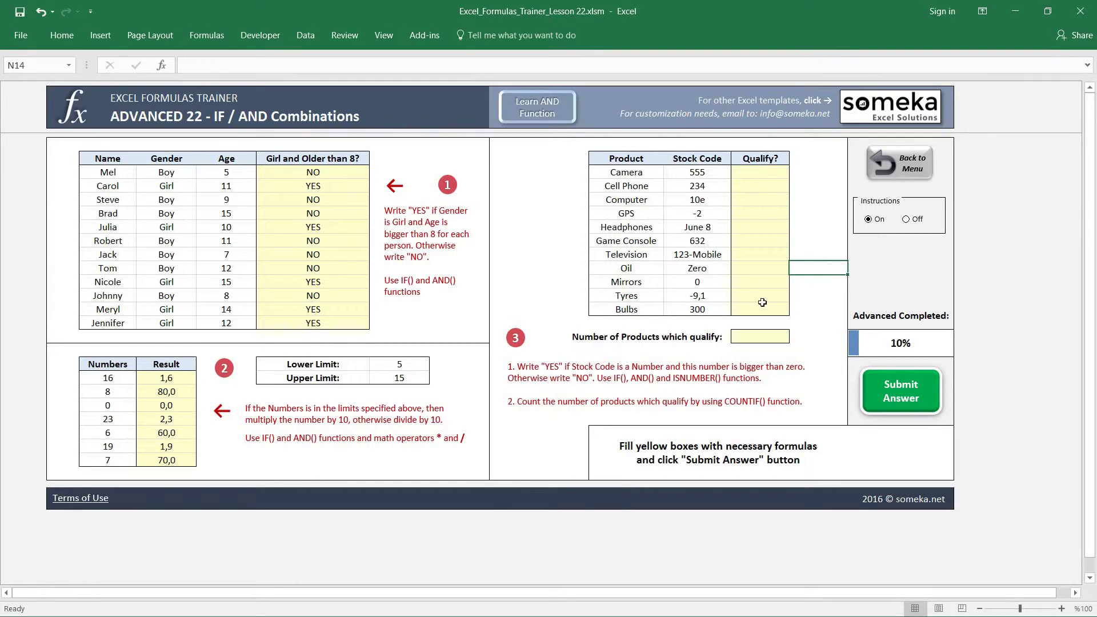
pyautogui.click(758, 172)
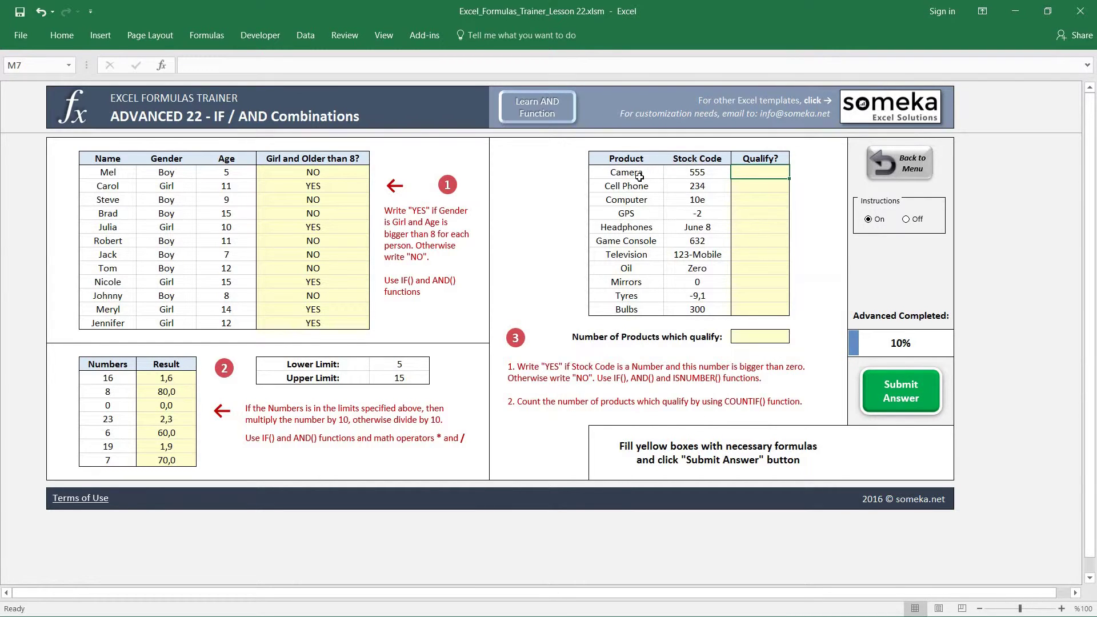
pyautogui.click(705, 172)
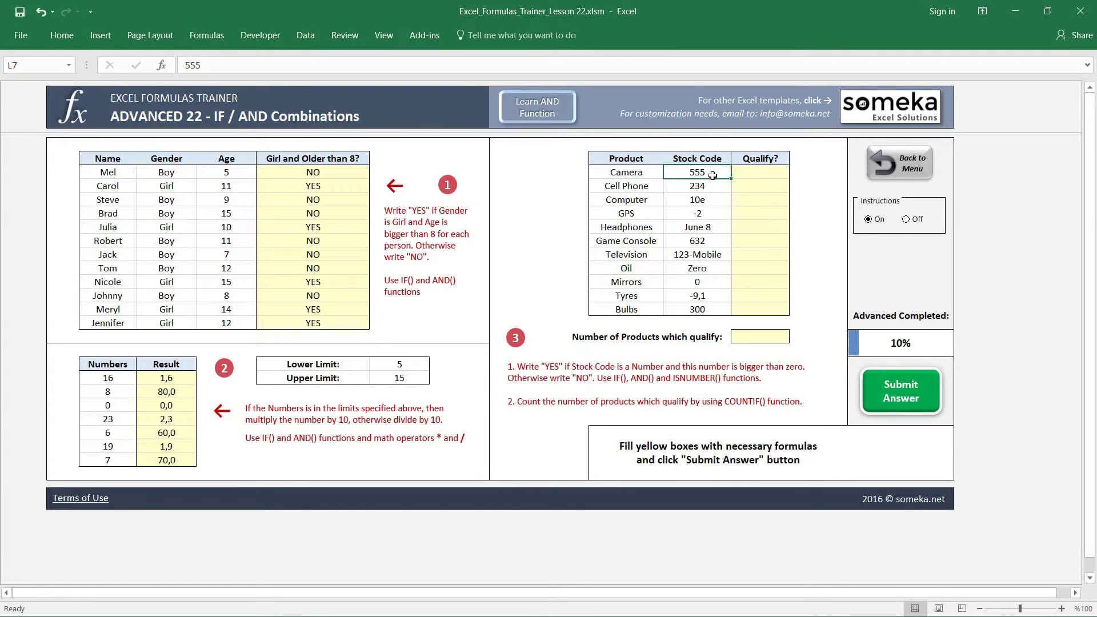
pyautogui.click(706, 254)
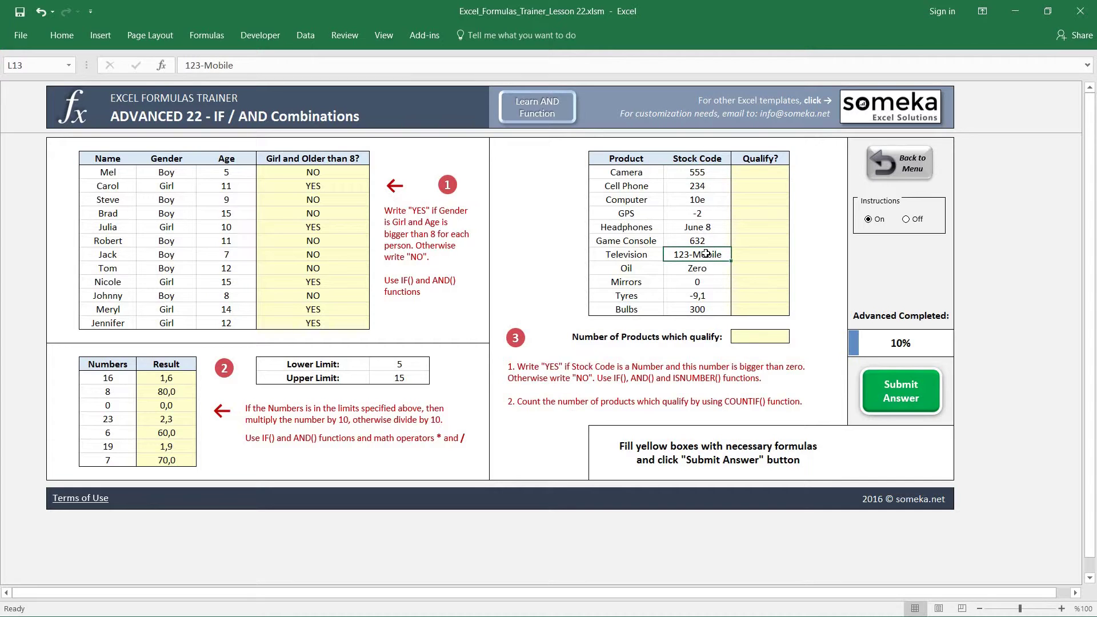
pyautogui.click(754, 172)
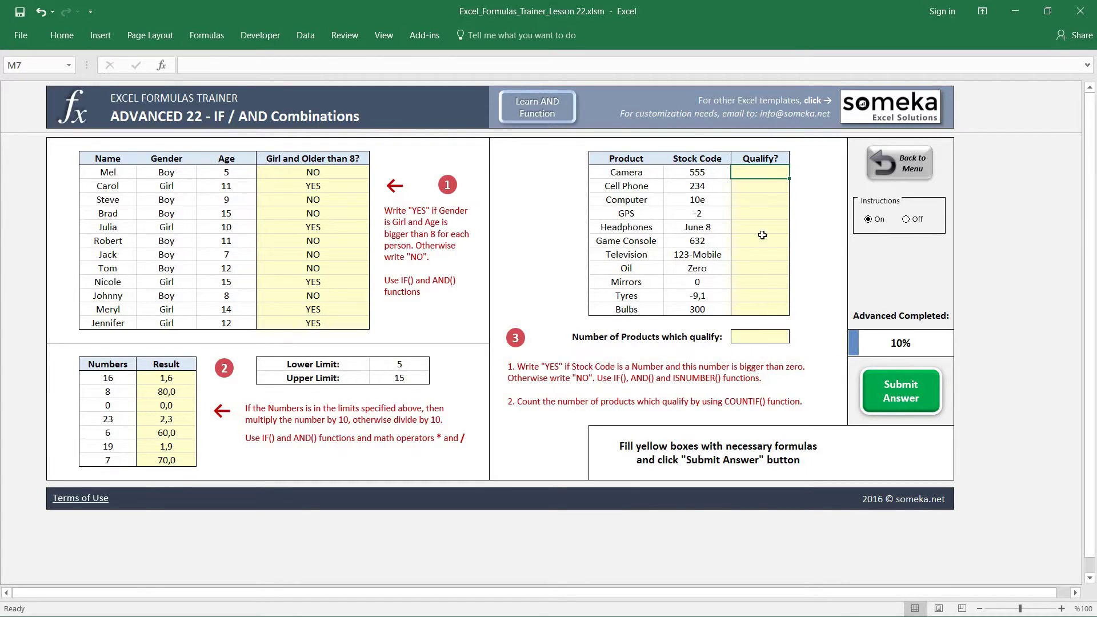
pyautogui.click(691, 174)
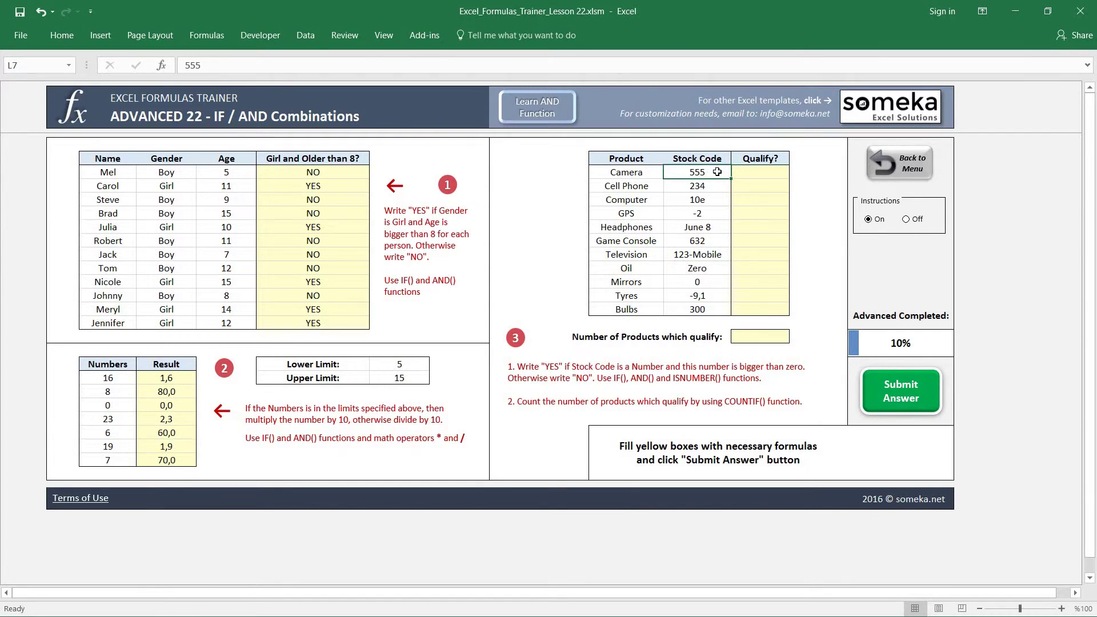
# - Type =IF(AND(ISNUMBER(L7);L7>0);"YES";"NO") into Camera's Qualify? cell M7
pyautogui.press('Right')
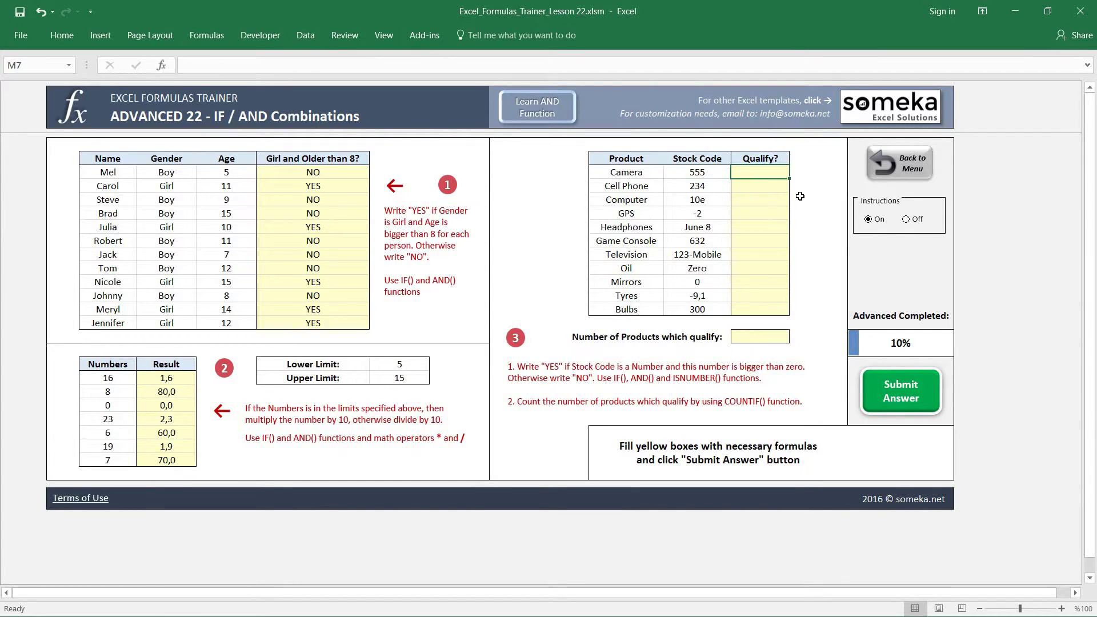
pyautogui.write('=')
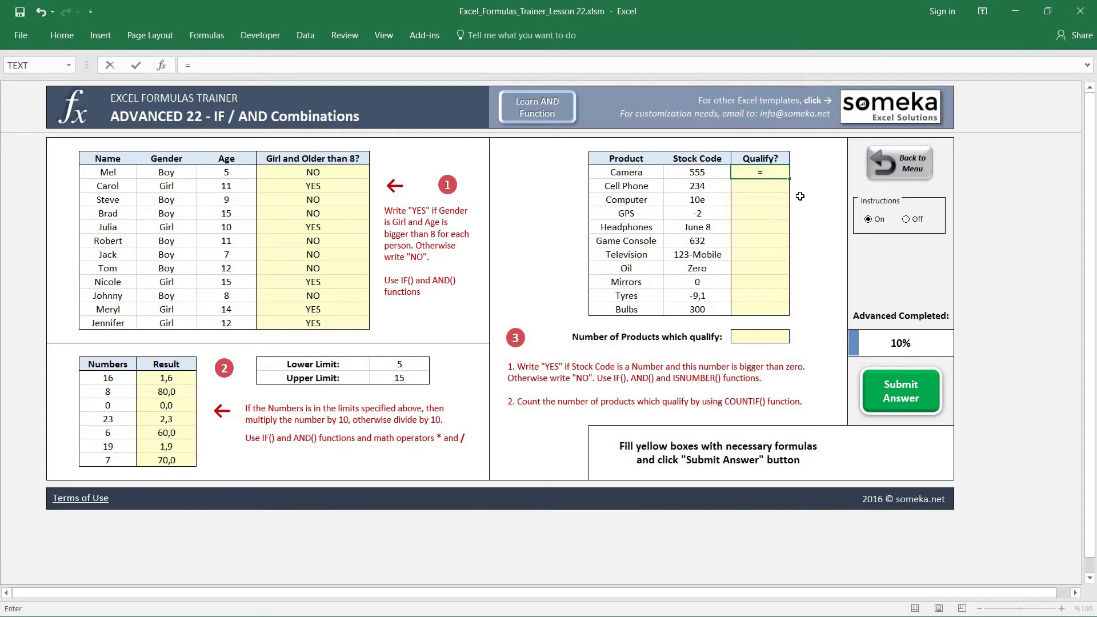
pyautogui.write('IF(')
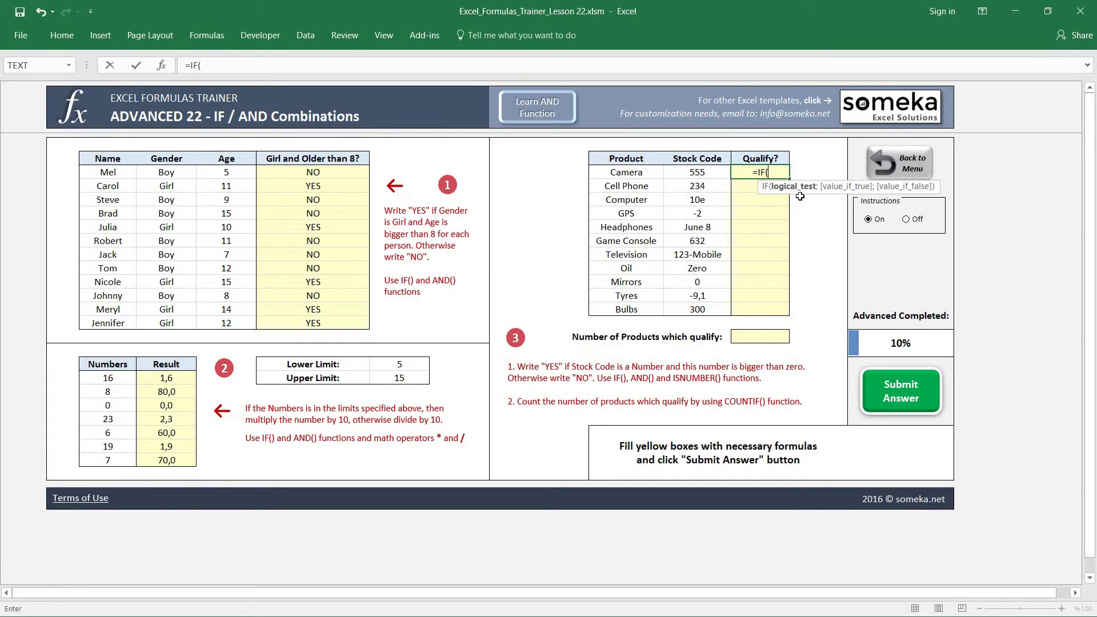
pyautogui.write('A')
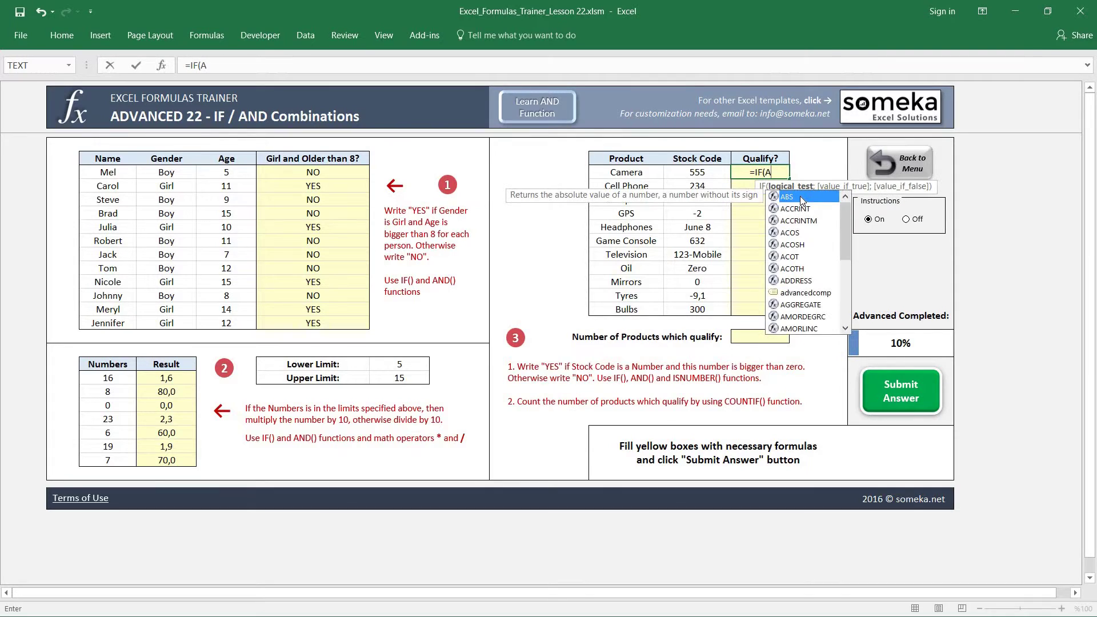
pyautogui.write('ND')
pyautogui.doubleClick(800, 197)
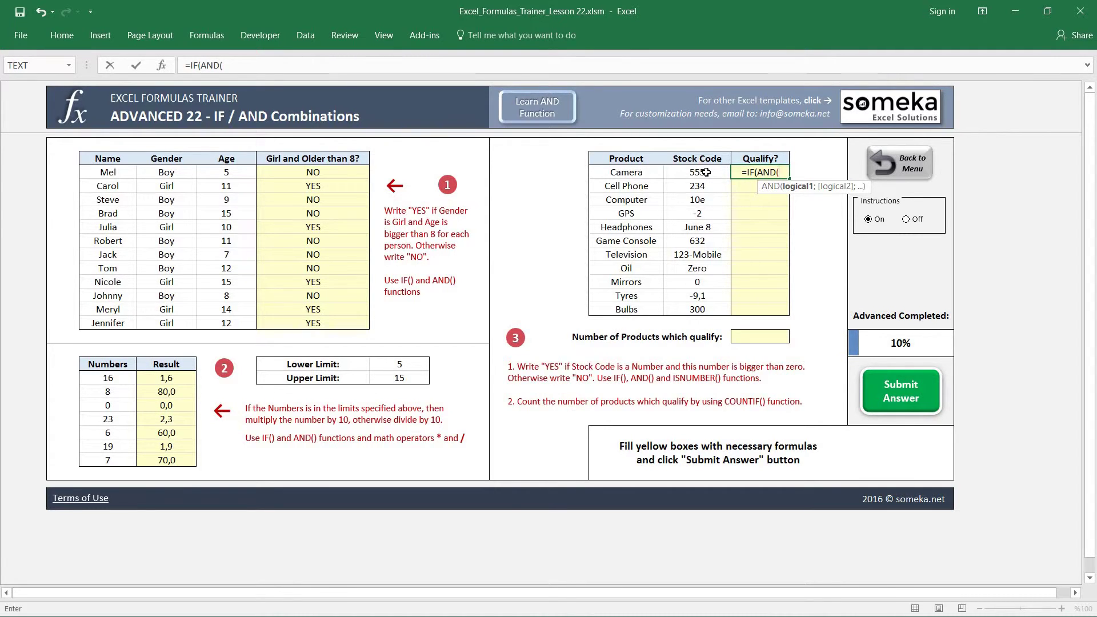
pyautogui.write('ISNUM')
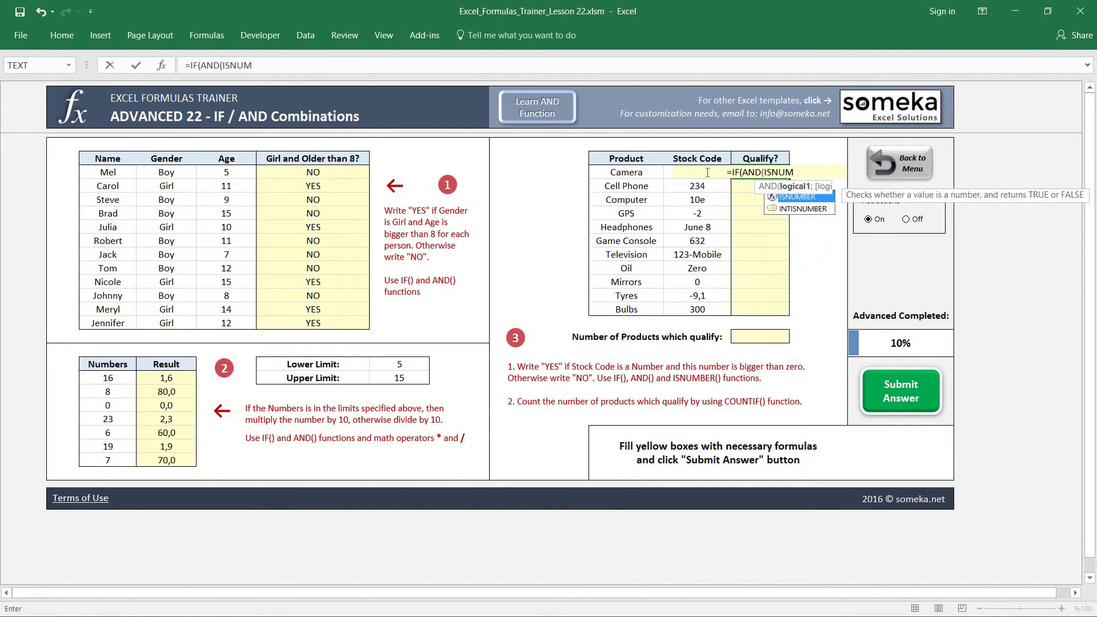
pyautogui.press('Tab')
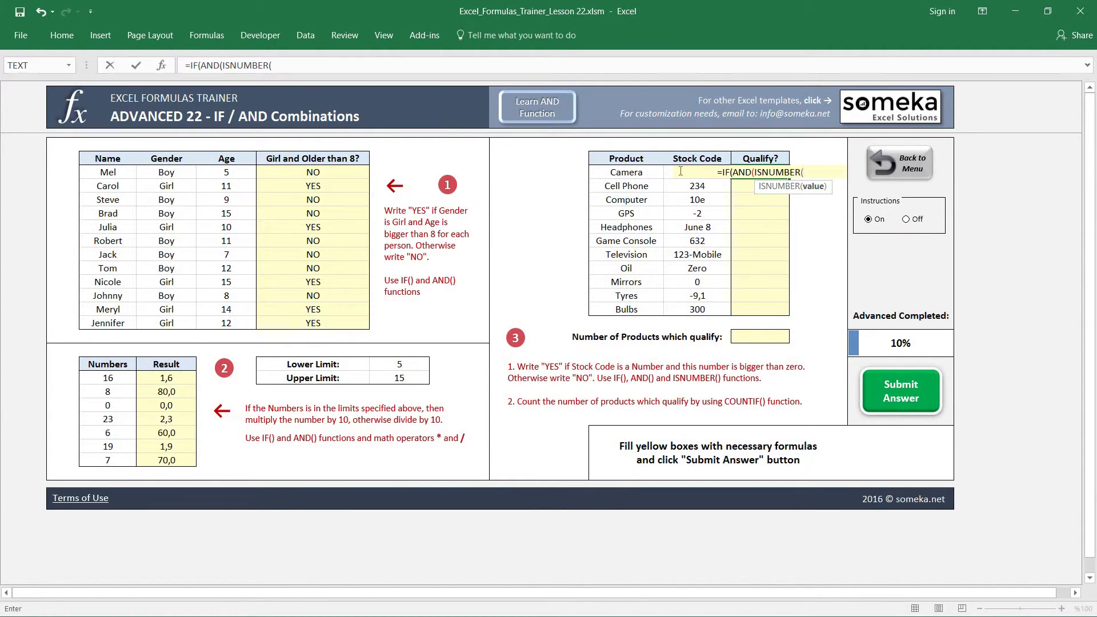
pyautogui.click(670, 172)
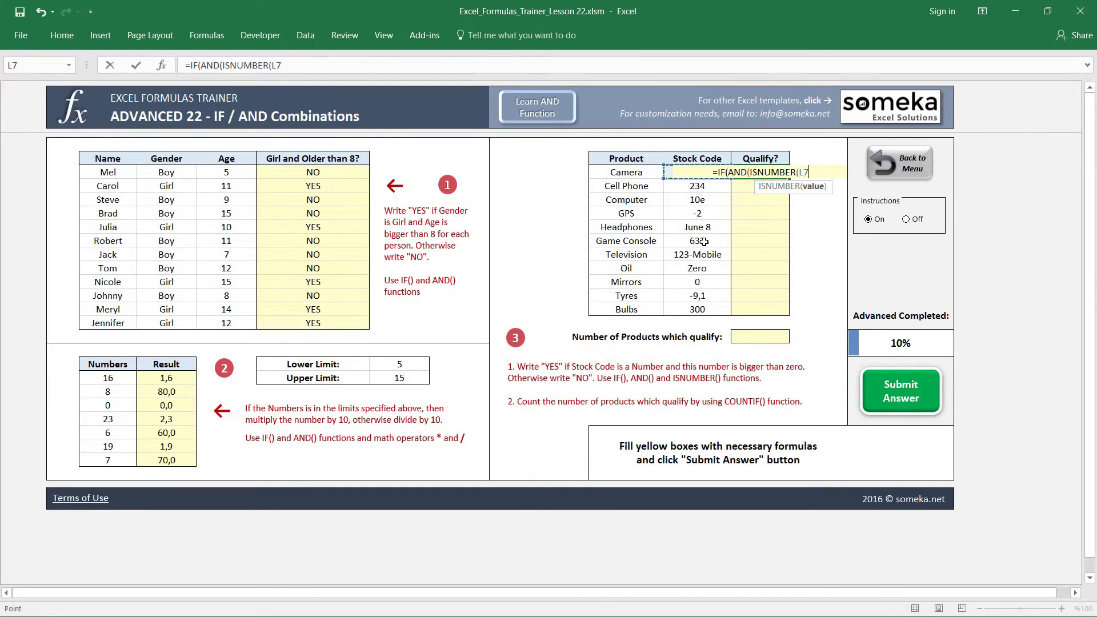
pyautogui.write(')')
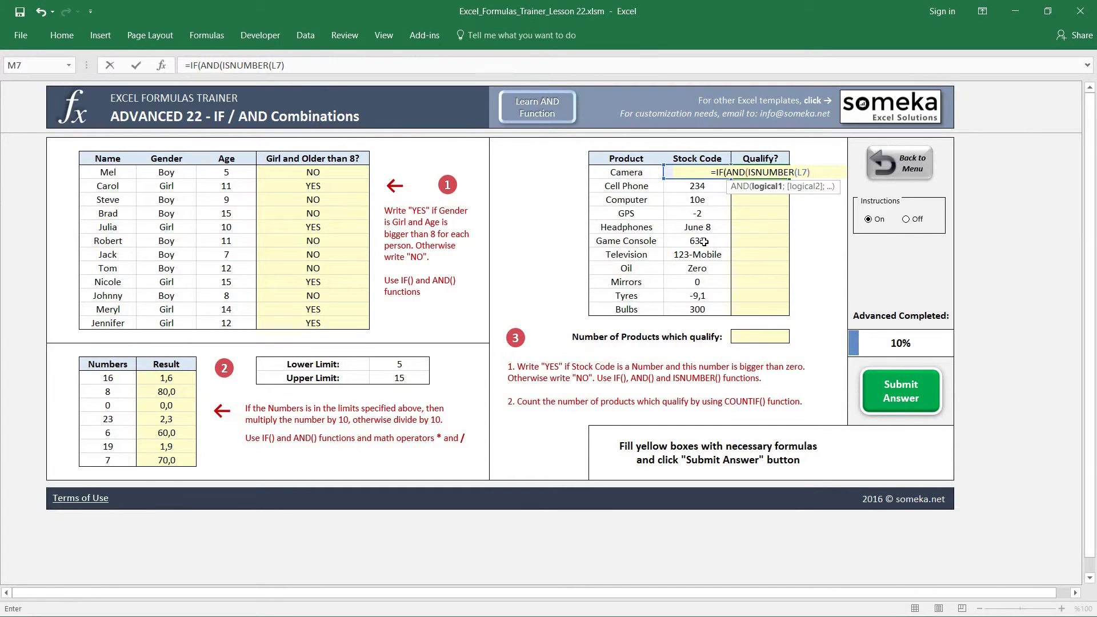
pyautogui.write(';')
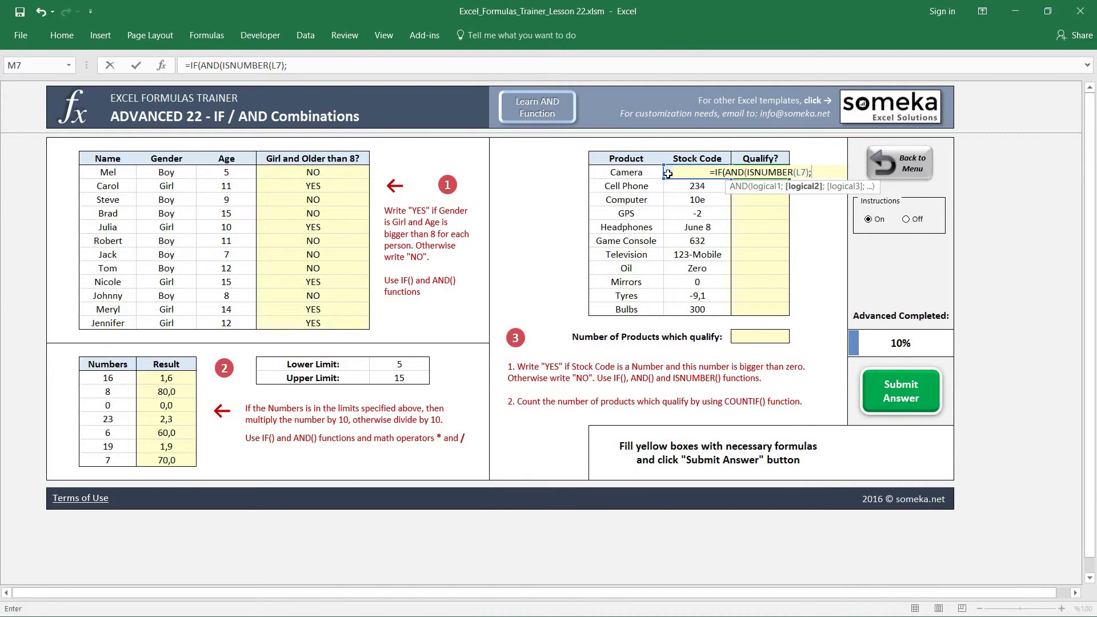
pyautogui.click(668, 172)
pyautogui.write('>')
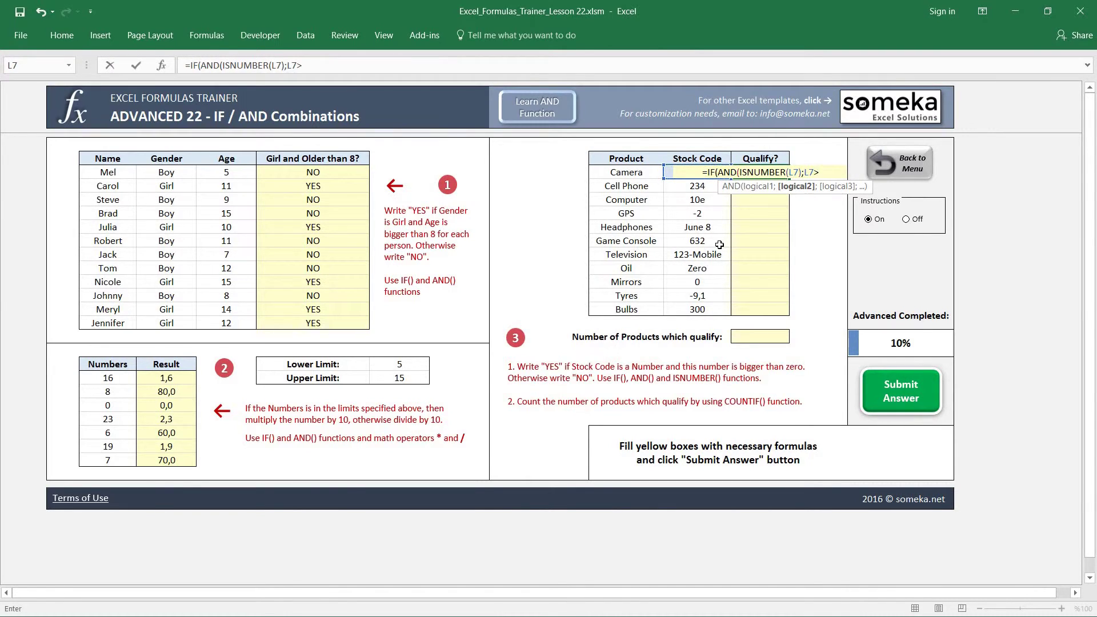
pyautogui.write('0')
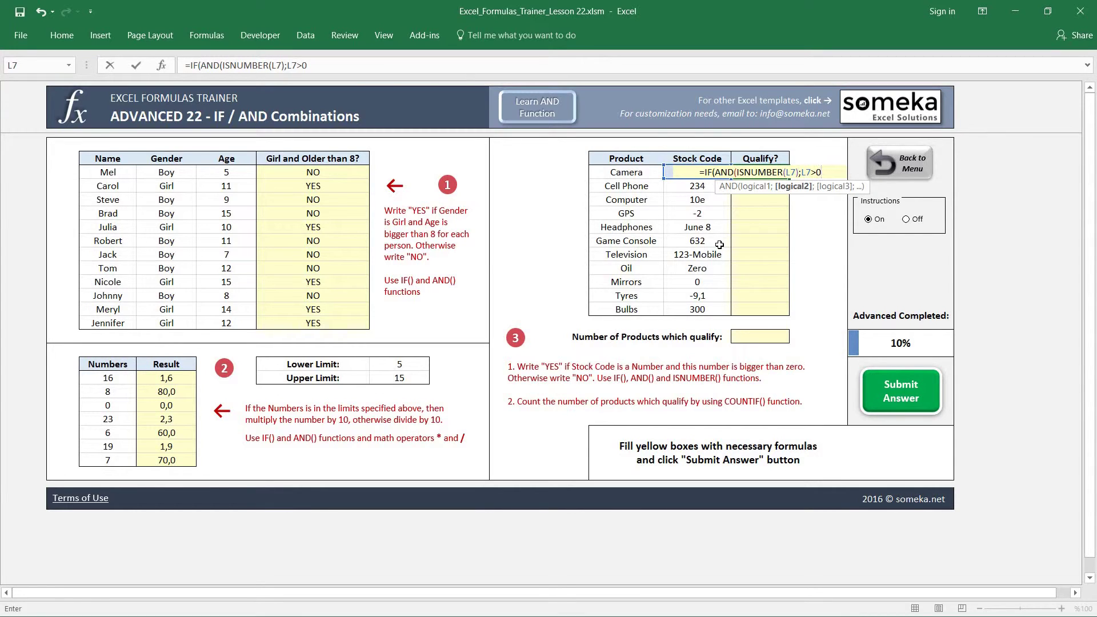
pyautogui.write(')')
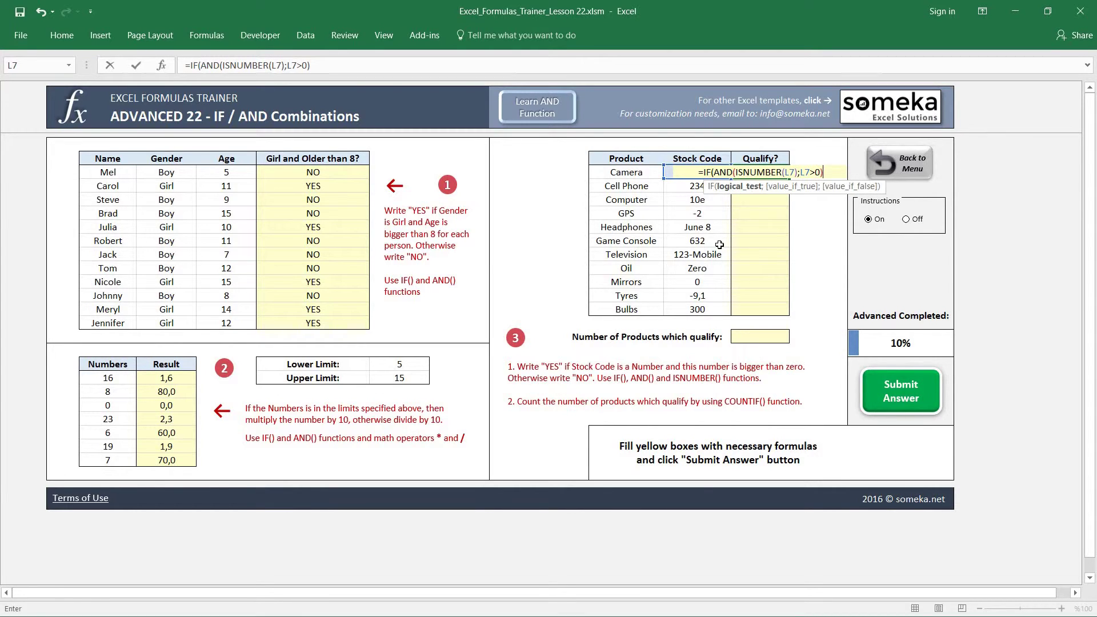
pyautogui.write(';')
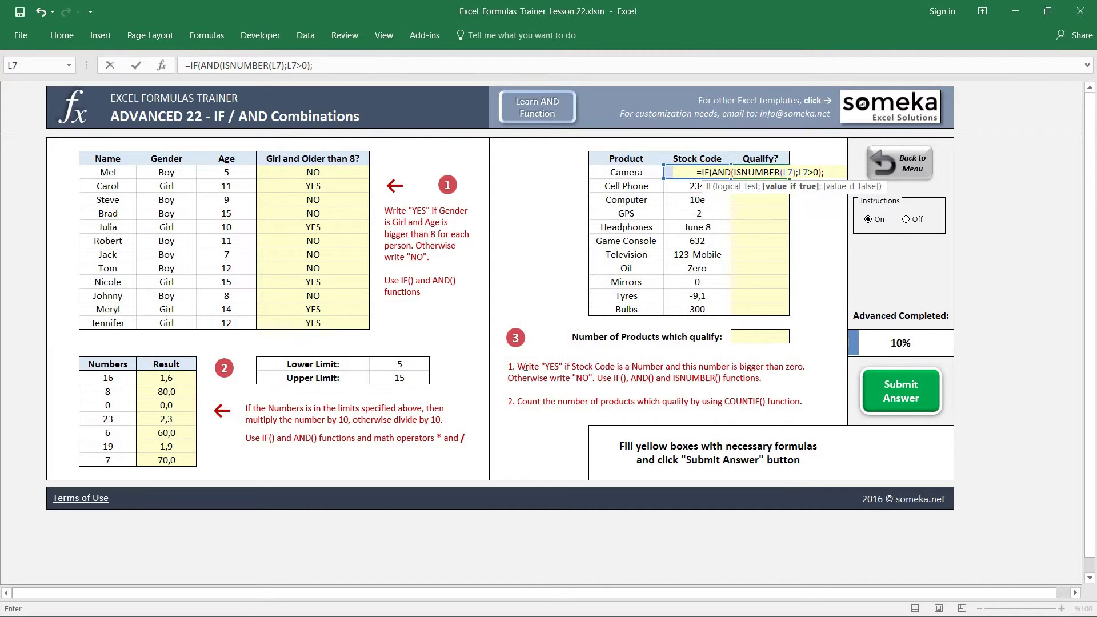
pyautogui.write('"')
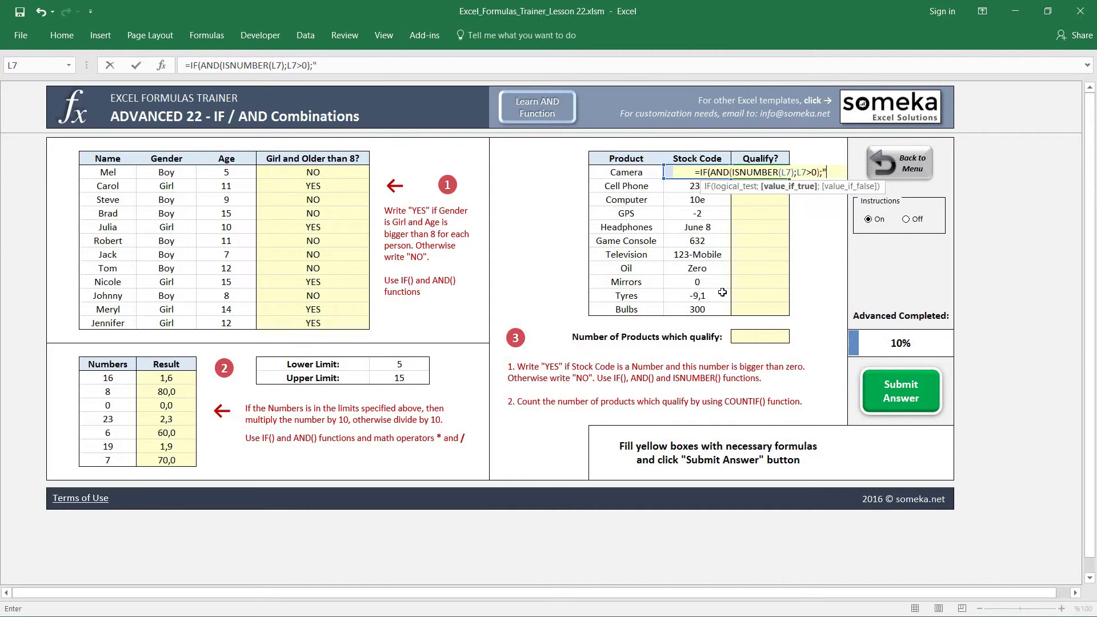
pyautogui.write('YES"')
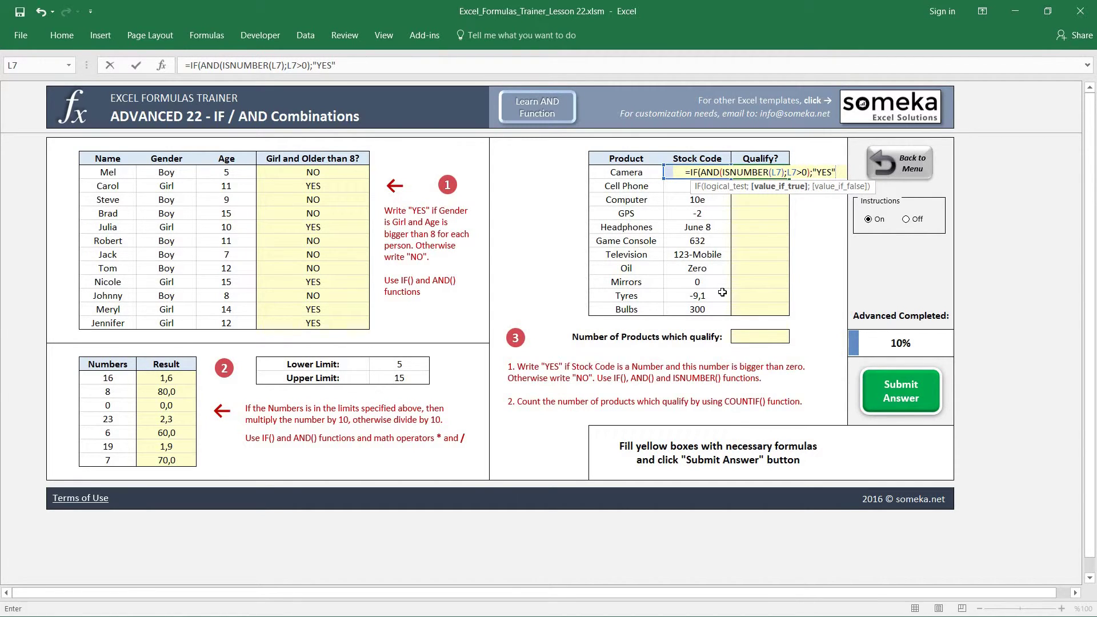
pyautogui.write(';"')
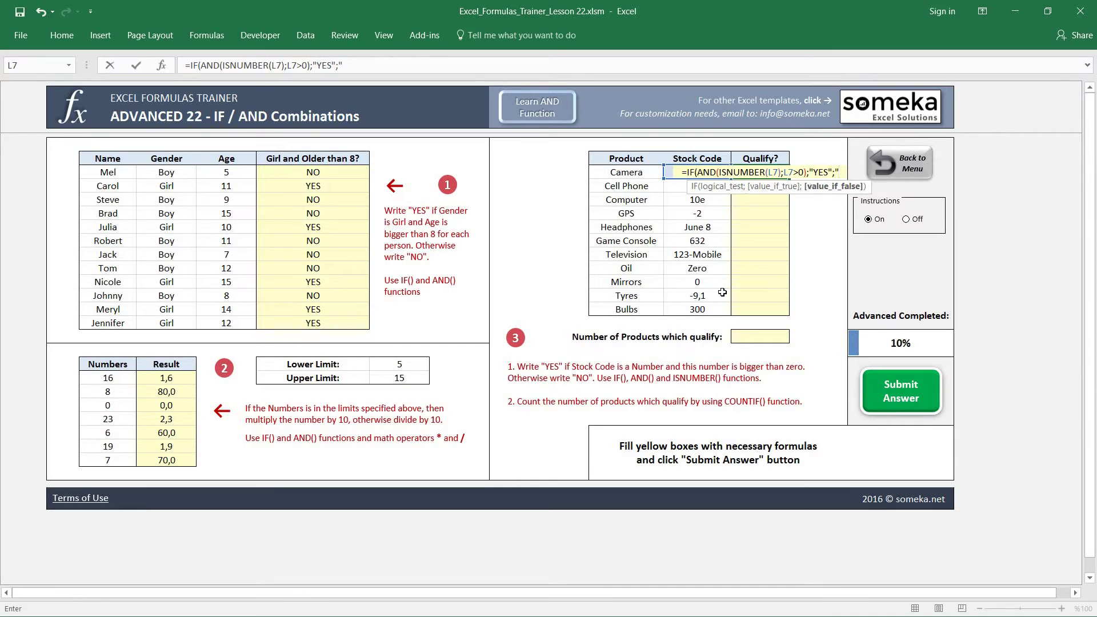
pyautogui.write('NO")')
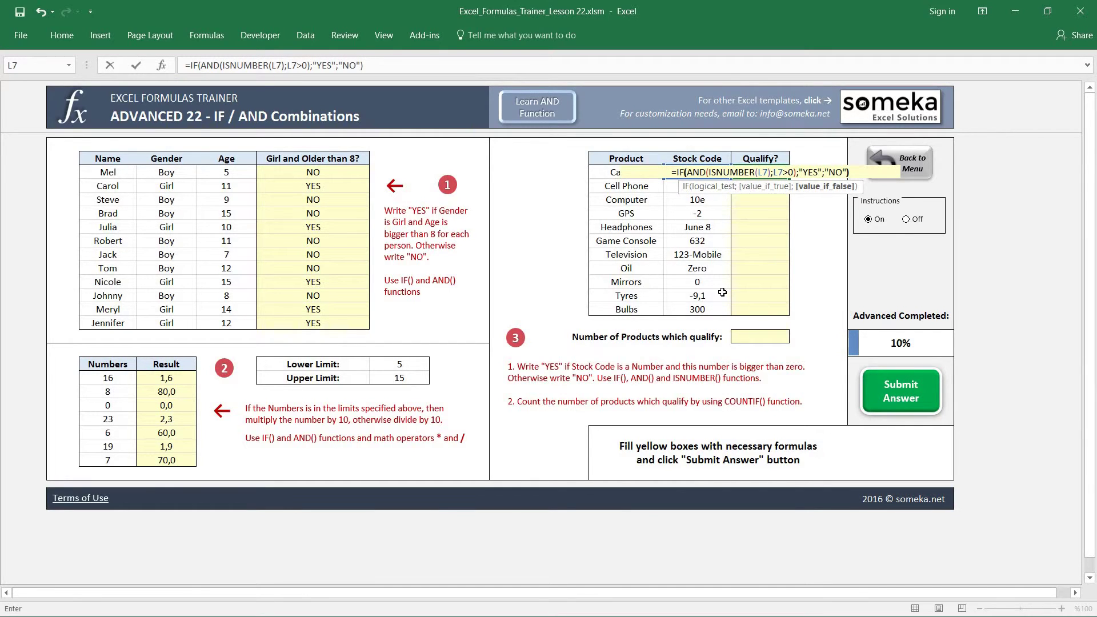
# - Commit M7's formula and paste it as formulas into M8:M17, down to Bulbs
pyautogui.hotkey('ctrl', 'Return')
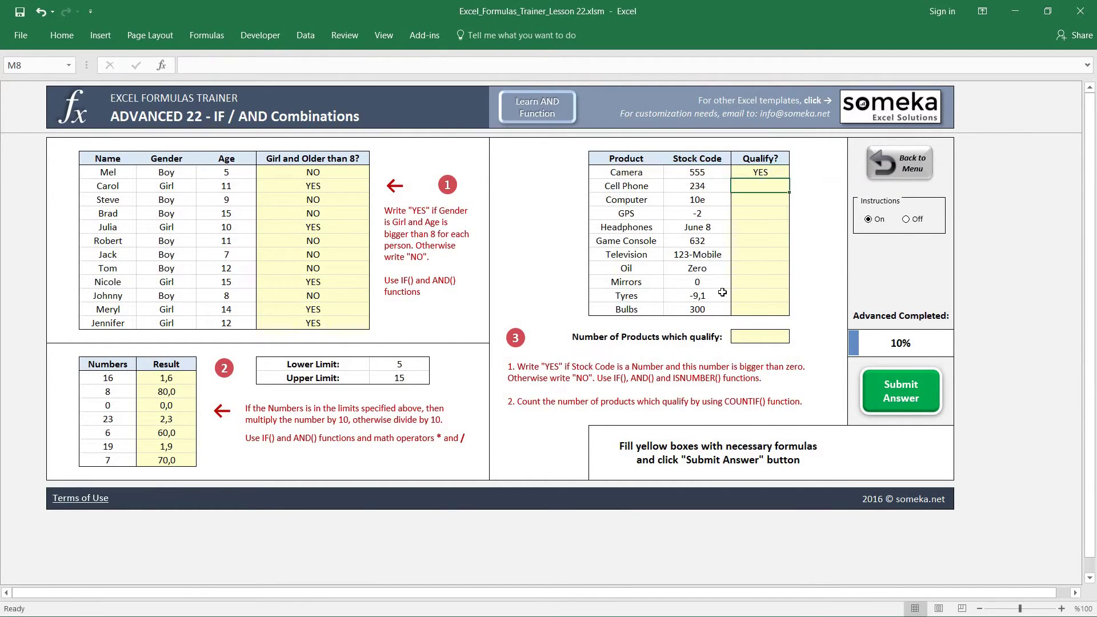
pyautogui.hotkey('ctrl', 'c')
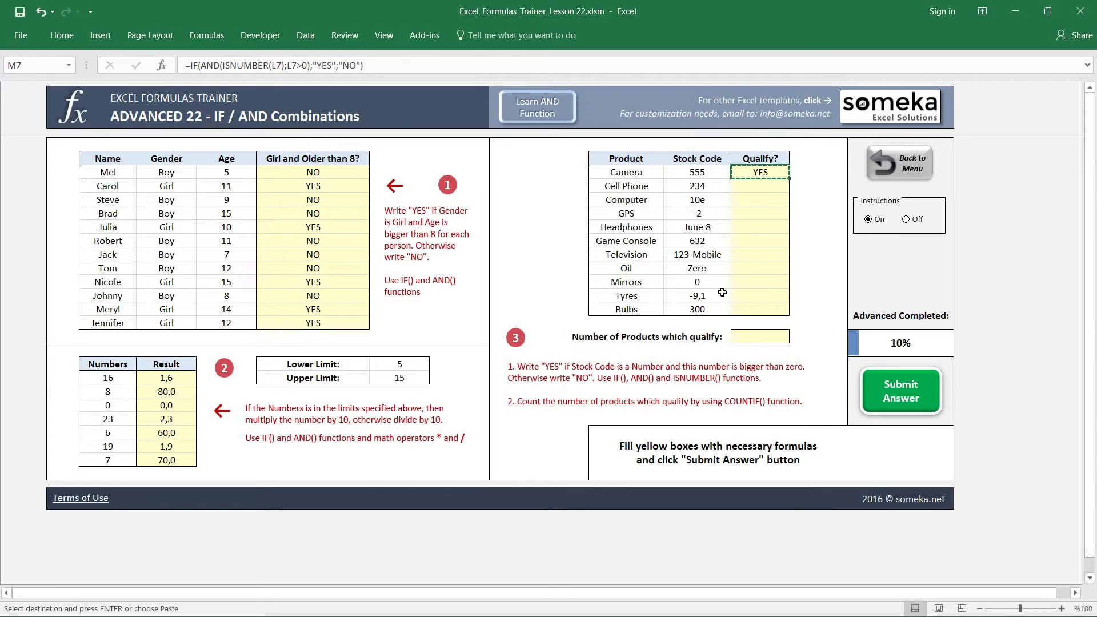
pyautogui.press('Down')
pyautogui.hotkey('shift', 'Down')
pyautogui.hotkey('shift', 'Down')
pyautogui.hotkey('shift', 'Down')
pyautogui.hotkey('shift', 'Down')
pyautogui.hotkey('shift', 'Down')
pyautogui.hotkey('shift', 'Down')
pyautogui.hotkey('shift', 'Down')
pyautogui.hotkey('shift', 'Down')
pyautogui.hotkey('shift', 'Down')
pyautogui.hotkey('shift', 'Down')
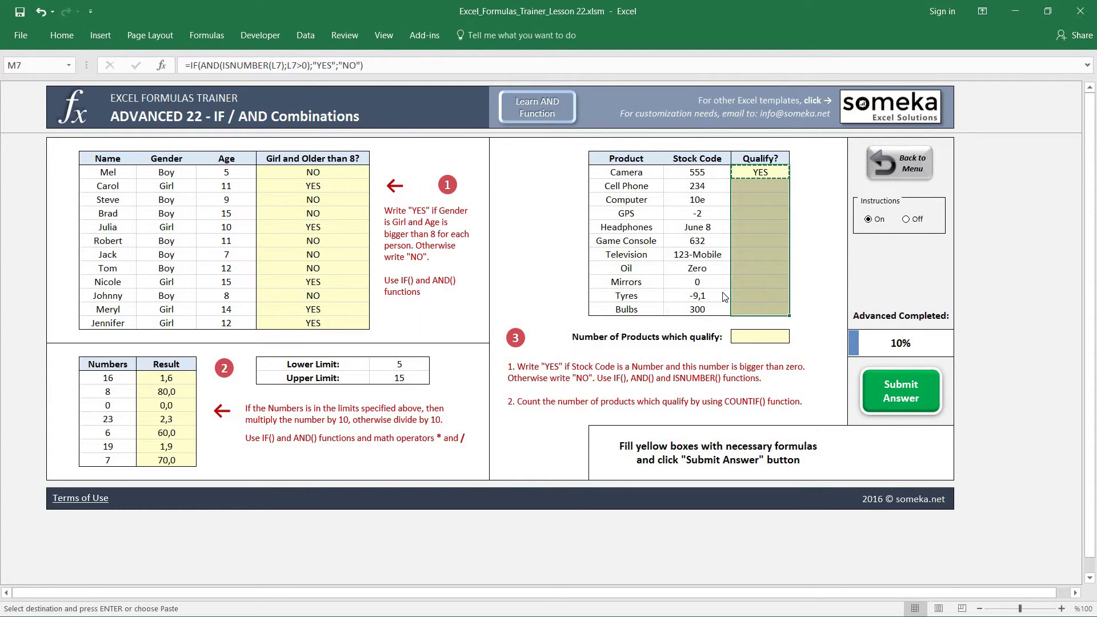
pyautogui.hotkey('ctrl', 'alt', 'v')
pyautogui.press('f')
pyautogui.press('Return')
pyautogui.press('Down')
pyautogui.press('Down')
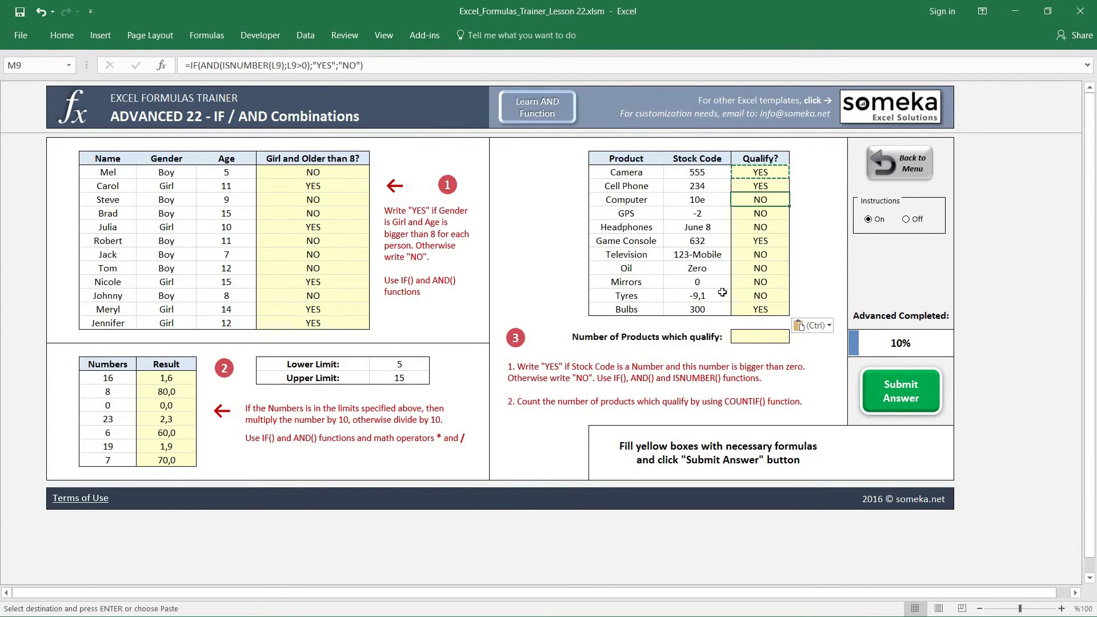
pyautogui.press('Escape')
# - Verify the Qualify? results against the Computer (10e) and Mirrors (0) stock codes
pyautogui.press('Down')
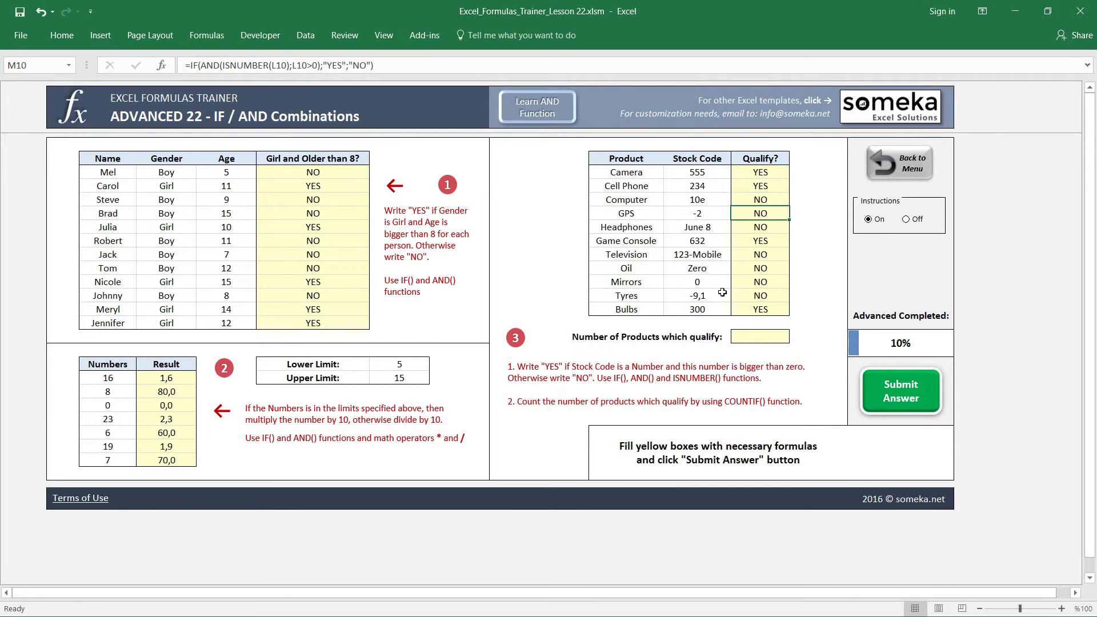
pyautogui.click(712, 199)
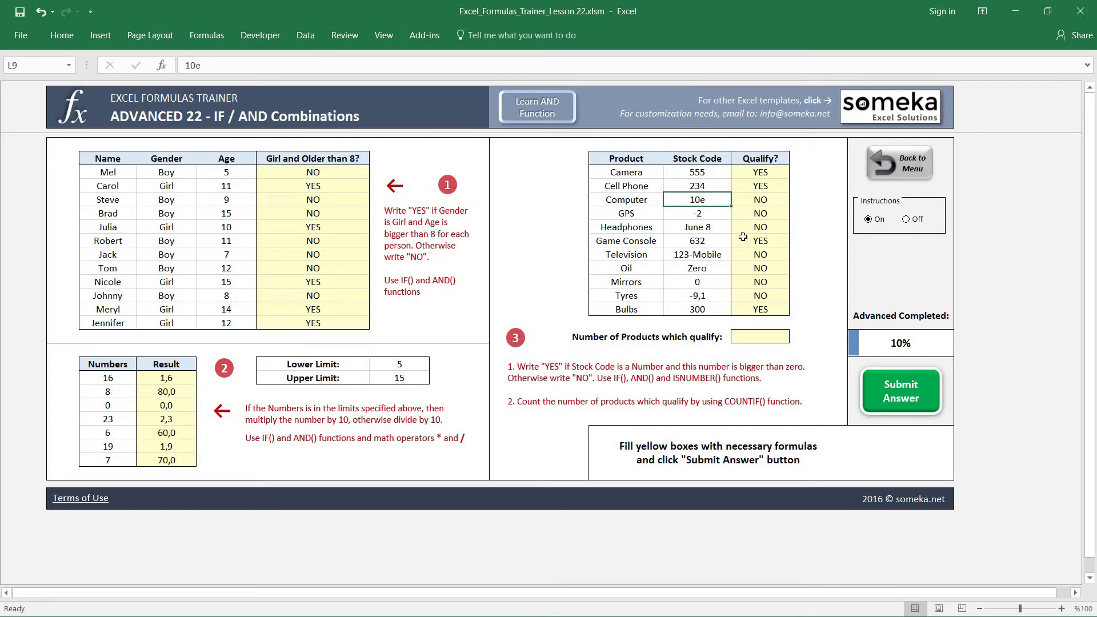
pyautogui.click(698, 284)
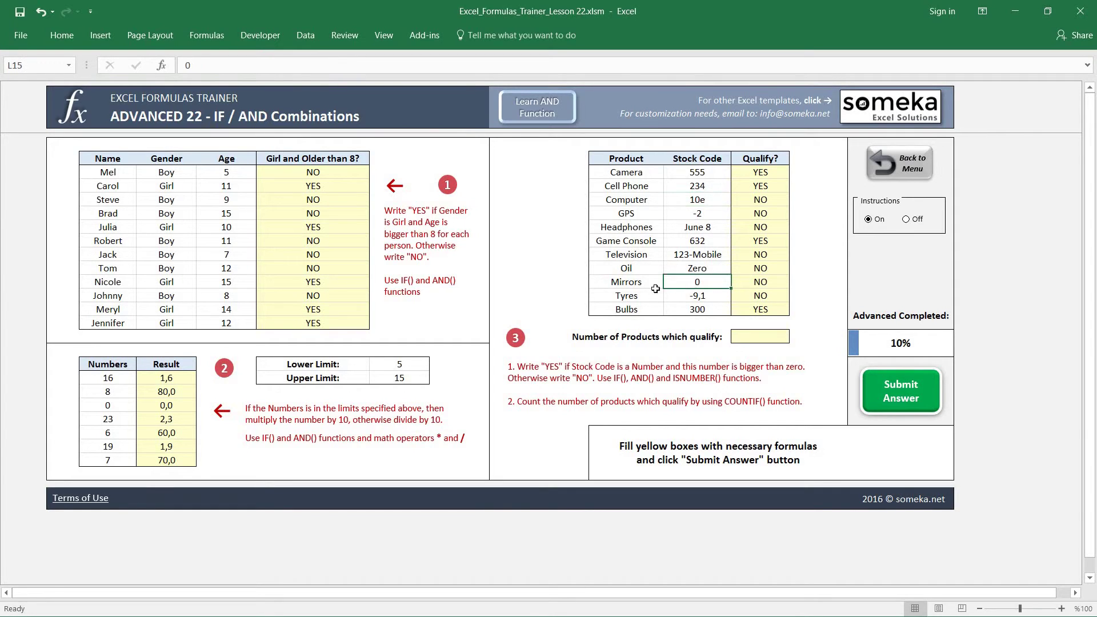
pyautogui.click(768, 280)
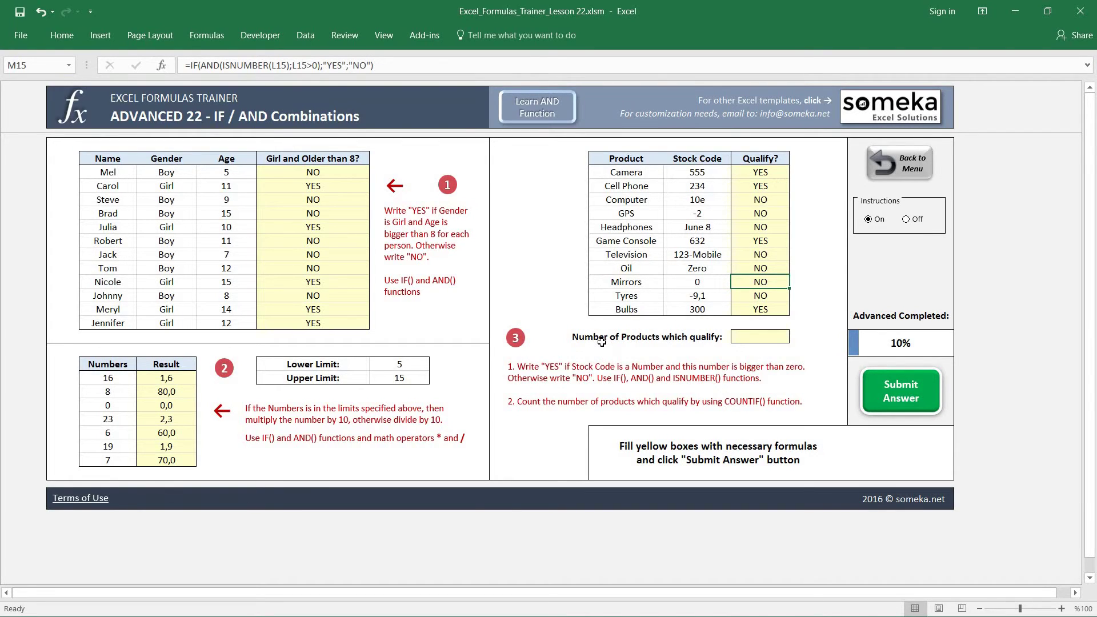
pyautogui.click(761, 337)
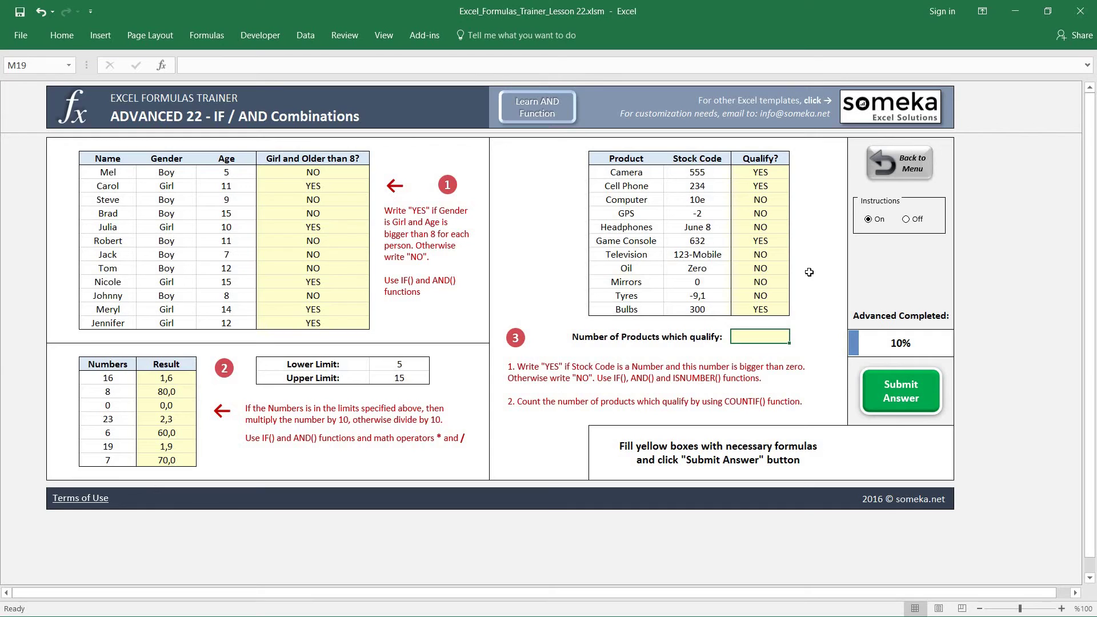
# - Enter =COUNTIF(M7:M17;"YES") in M19, which shows 4, and submit the lesson answers
pyautogui.write('=COUNTIF(')
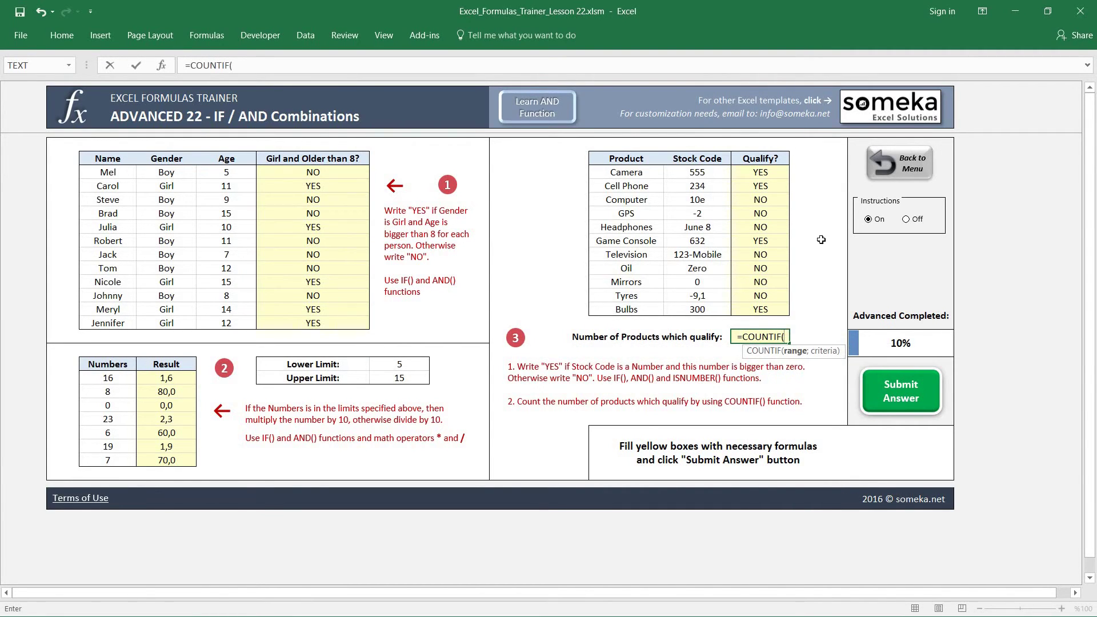
pyautogui.moveTo(773, 173); pyautogui.dragTo(766, 312)
pyautogui.write(';')
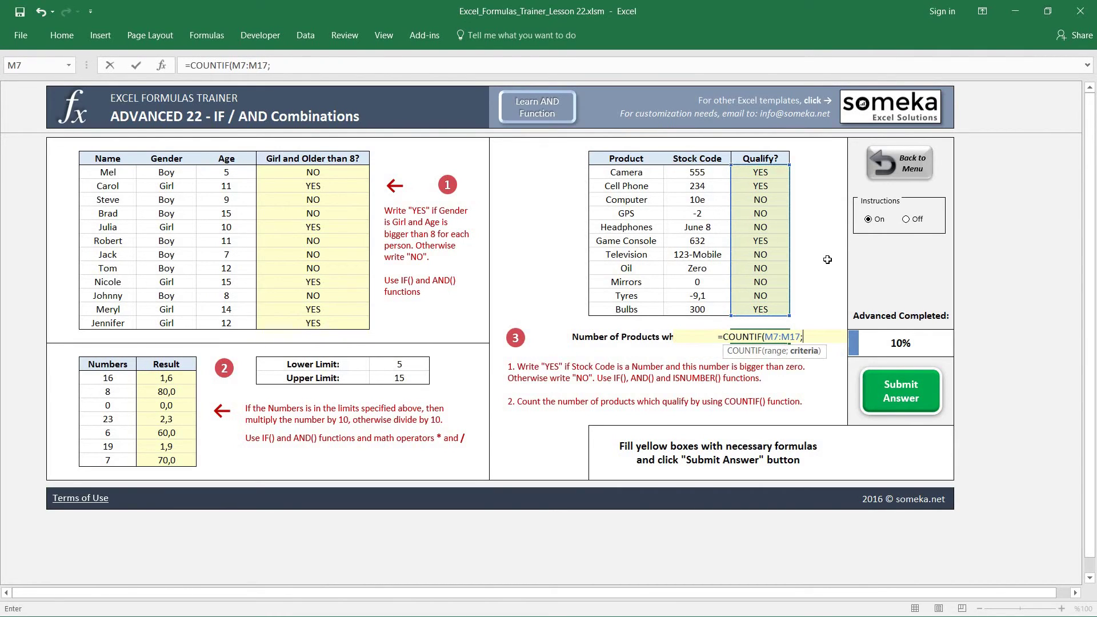
pyautogui.write('"')
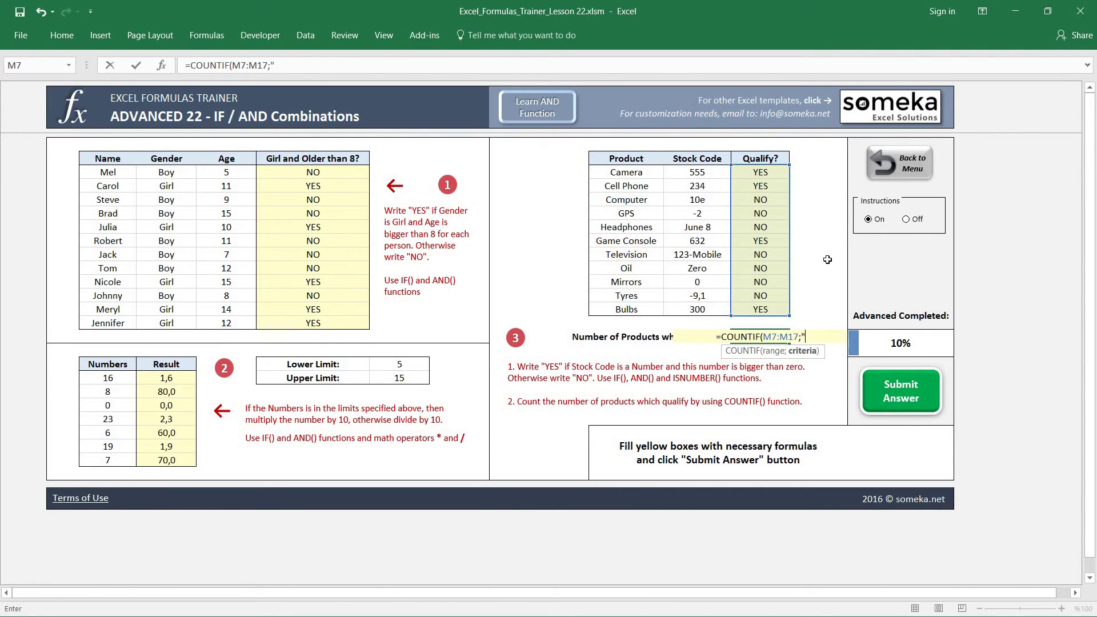
pyautogui.write('YES"')
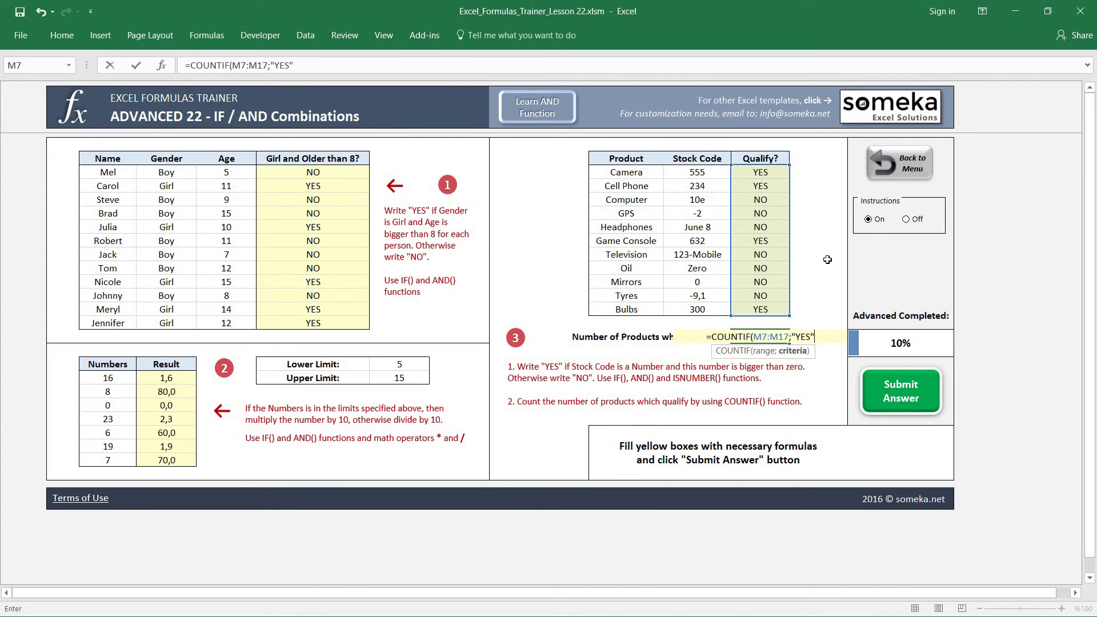
pyautogui.write(')')
pyautogui.press('Return')
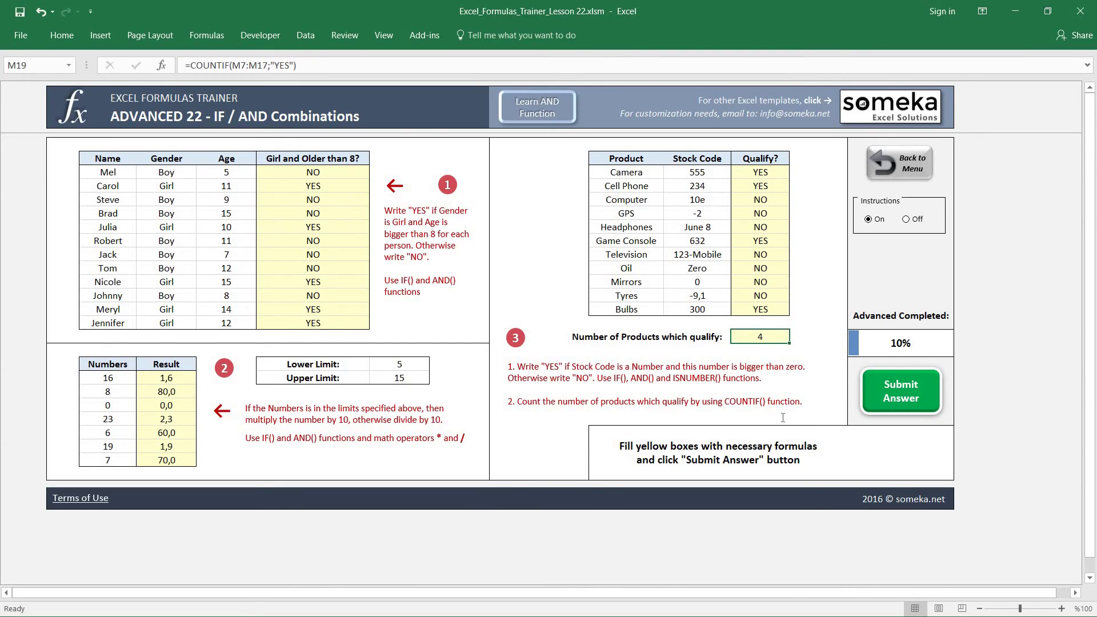
pyautogui.click(882, 396)
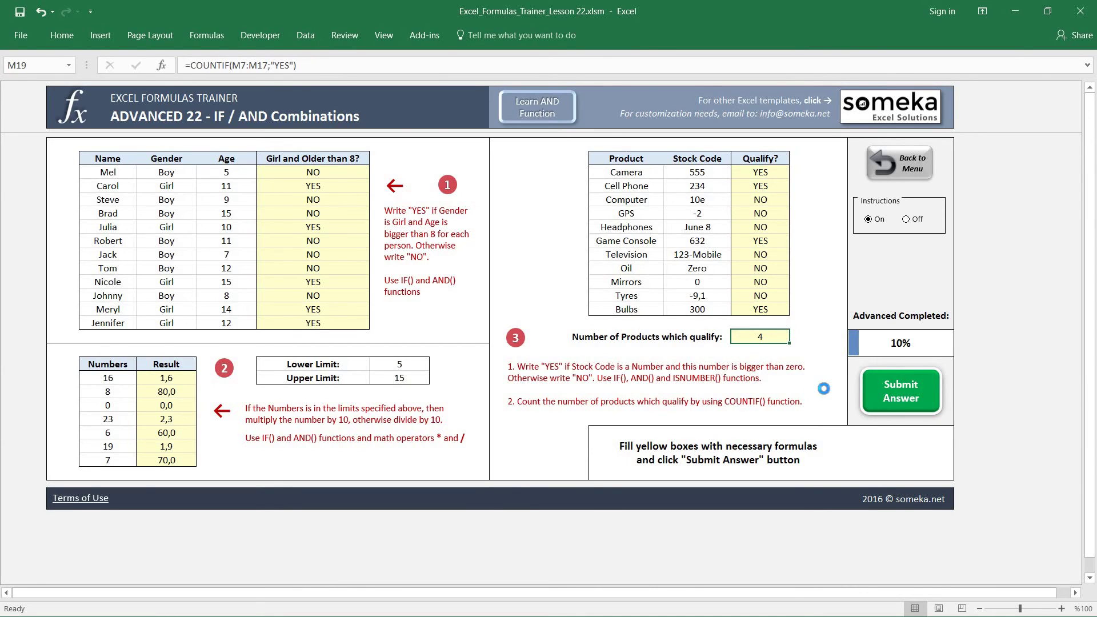